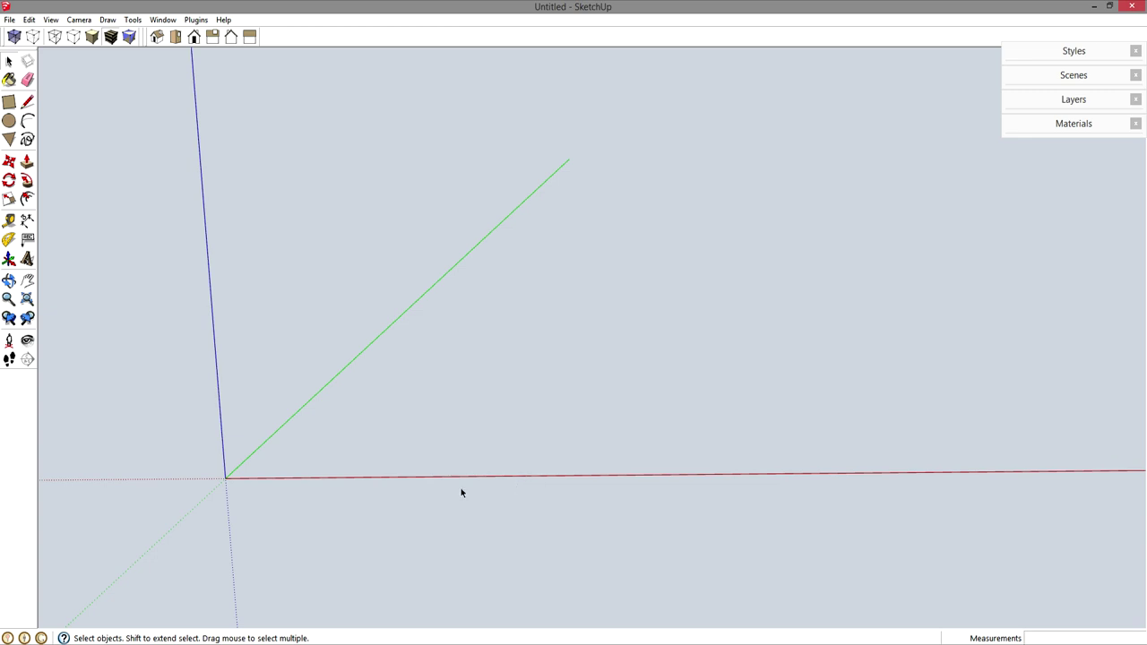
Draw a 60 by 8.5 inch rectangle starting at the origin.
{"action": "key", "text": "r"}
{"action": "left_click", "coordinate": [226, 477]}
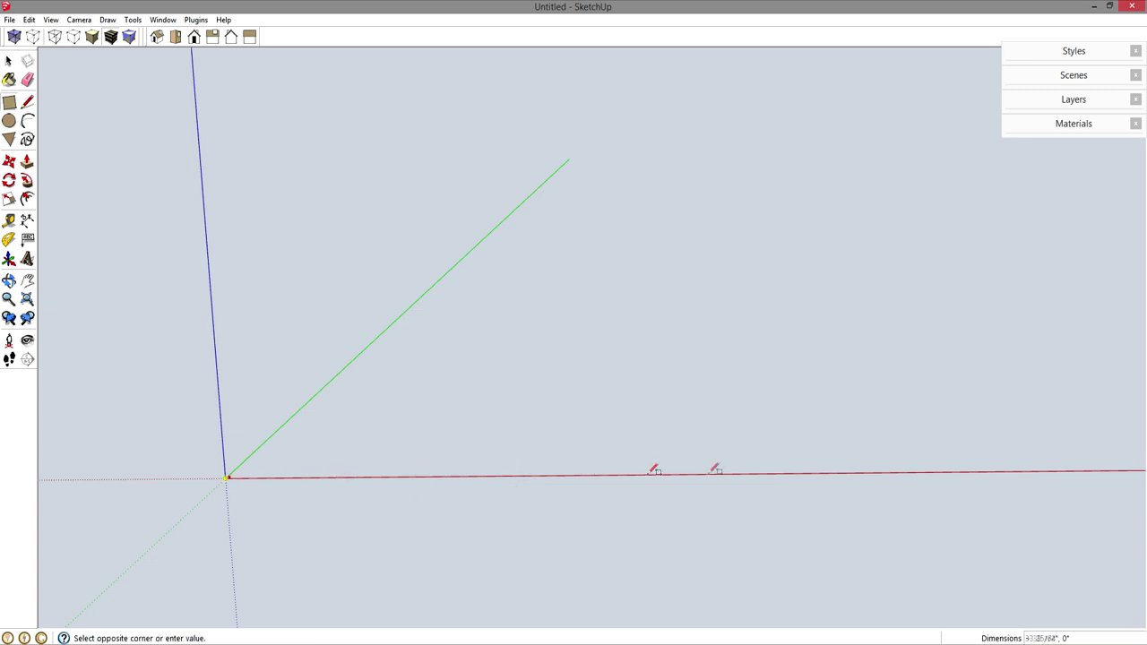
{"action": "left_click", "coordinate": [943, 421]}
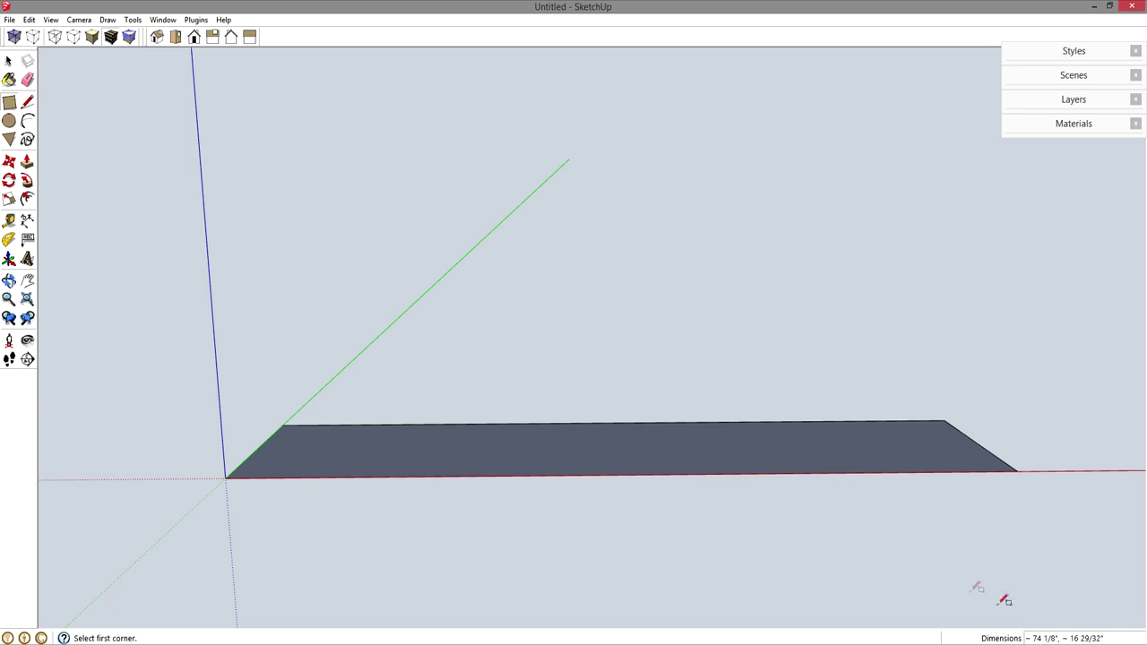
{"action": "type", "text": "60,8.5"}
{"action": "key", "text": "Return"}
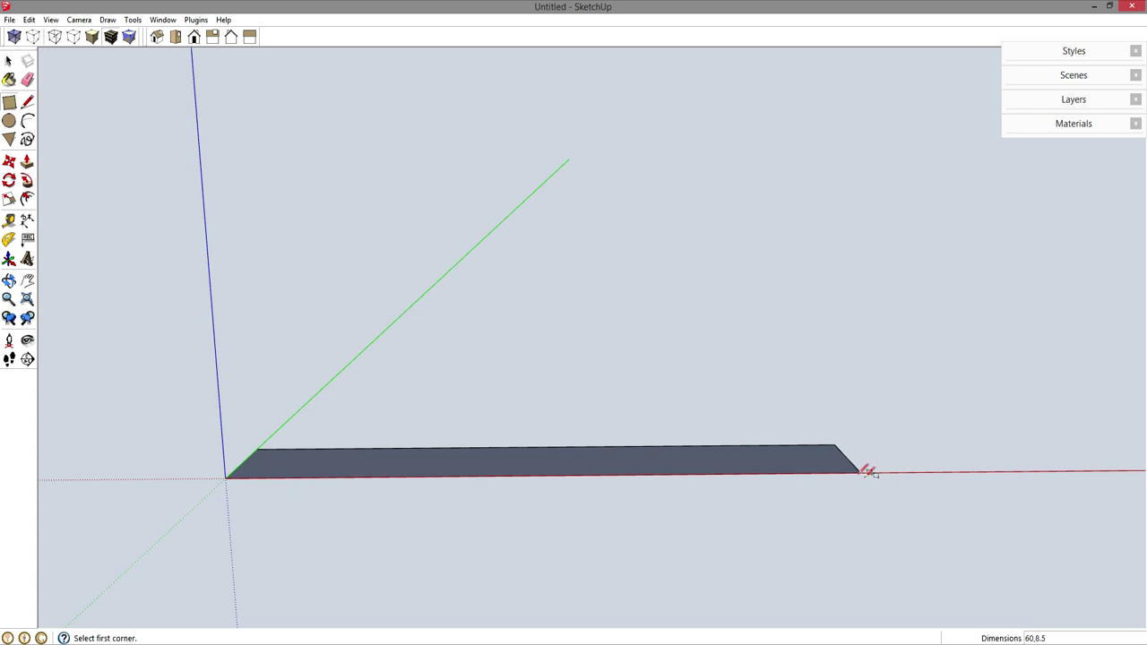
Extrude the rectangle 0.75 inch to form the board.
{"action": "key", "text": "p"}
{"action": "left_click", "coordinate": [829, 464]}
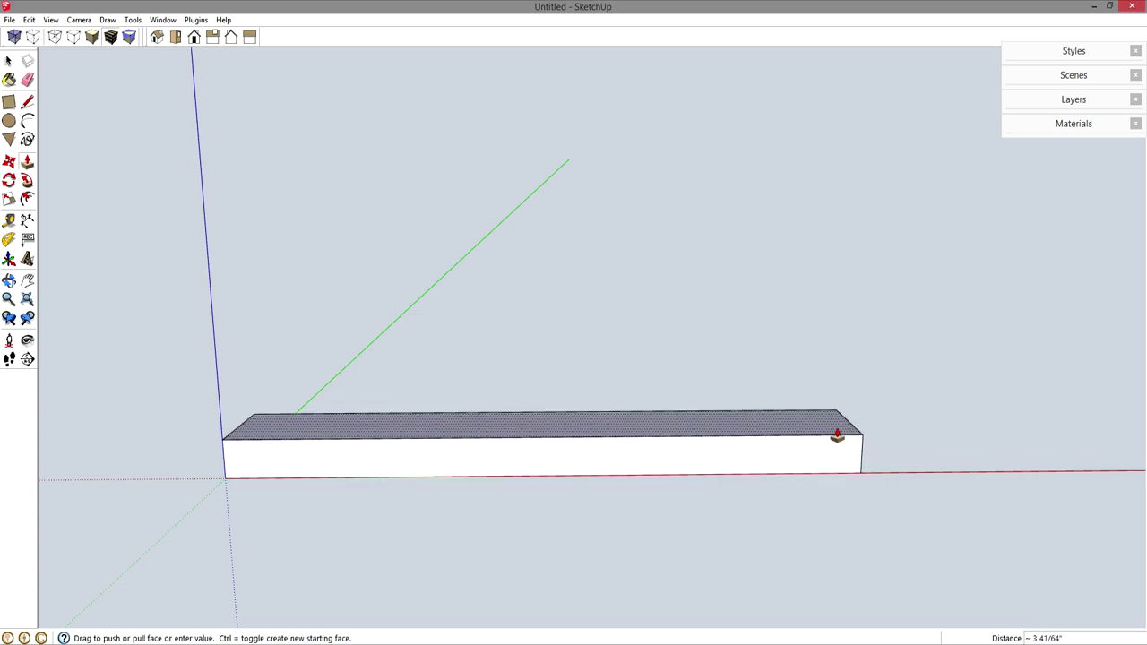
{"action": "type", "text": ".75"}
{"action": "key", "text": "Return"}
Select the whole board and make it a component.
{"action": "key", "text": "space"}
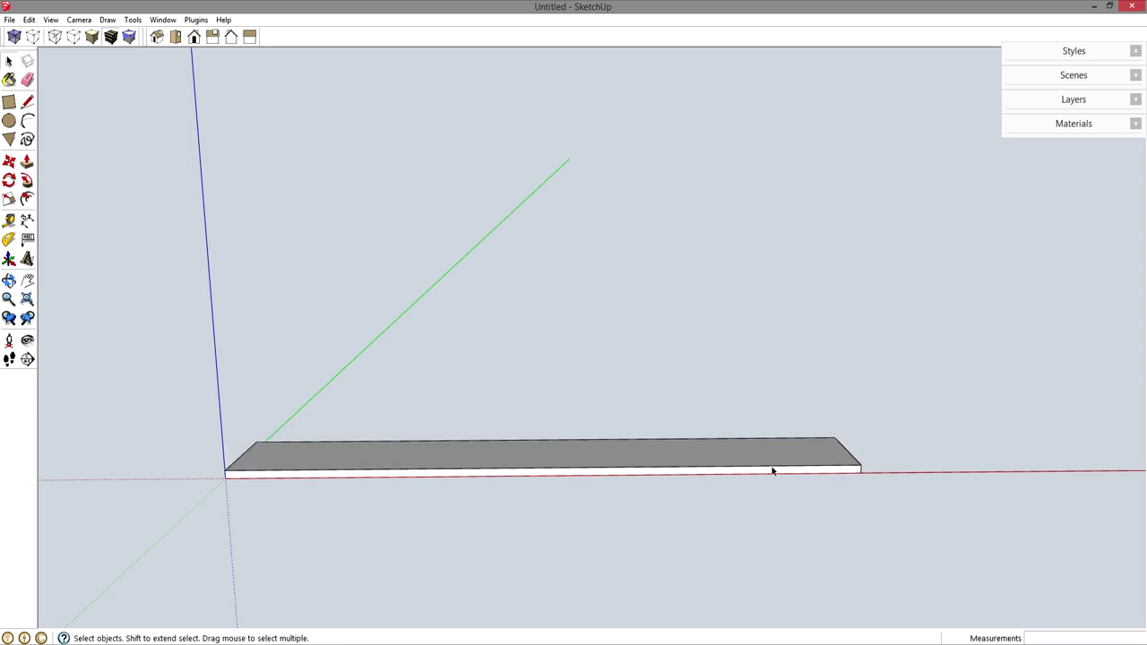
{"action": "triple_click", "coordinate": [771, 469]}
{"action": "key", "text": "g"}
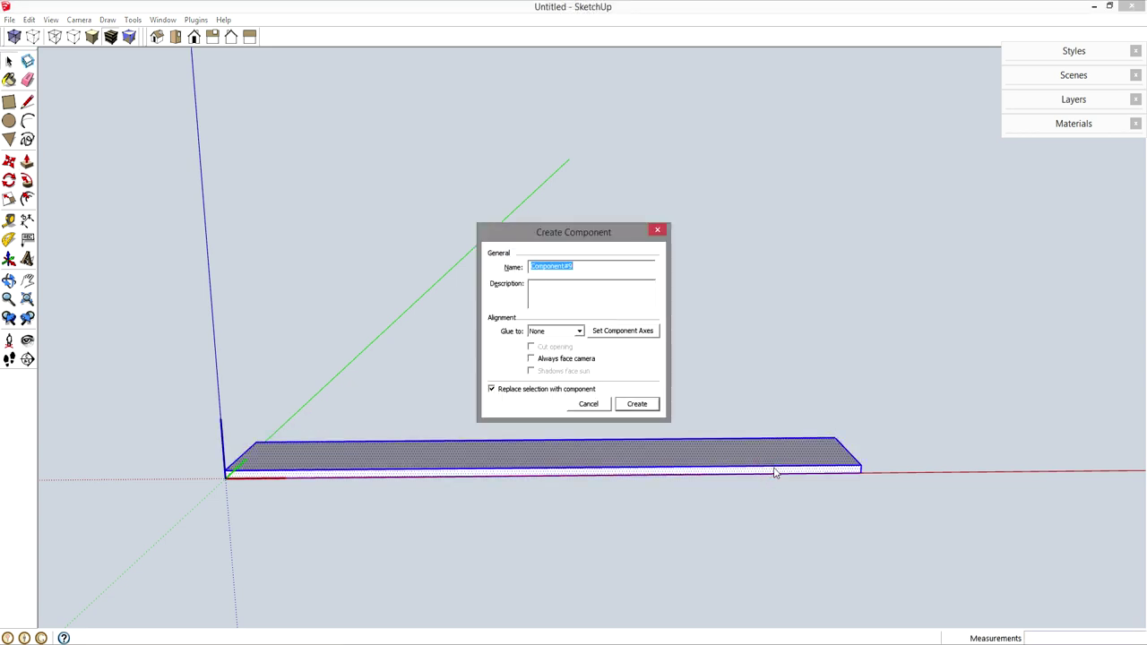
{"action": "key", "text": "Return"}
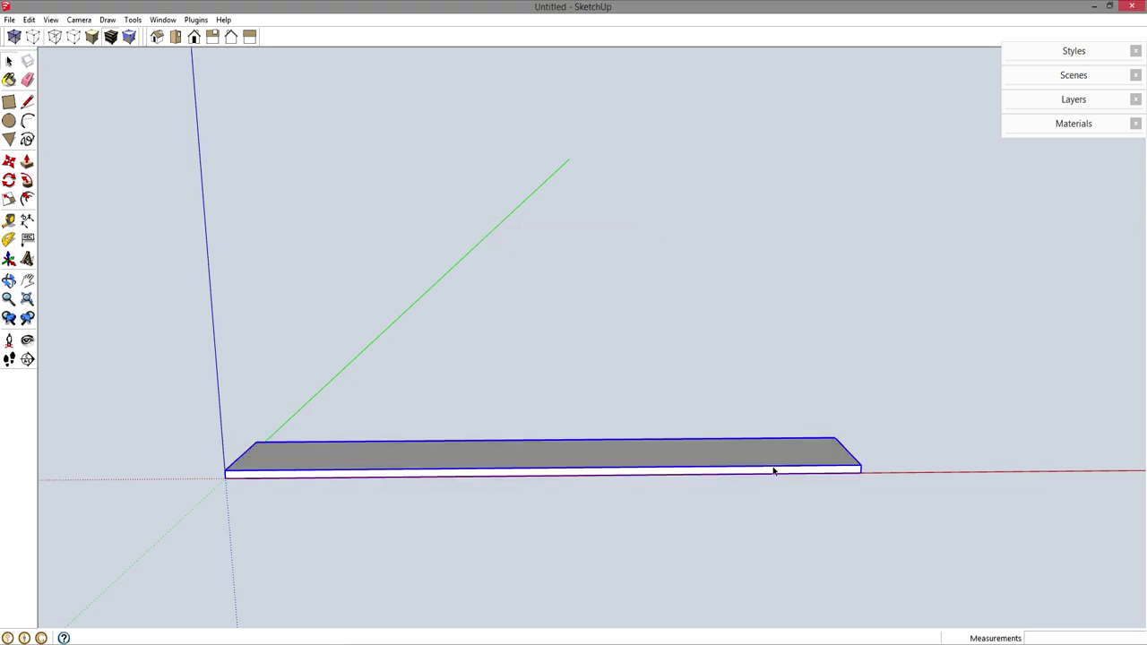
Place a guide 10 inches above the board.
{"action": "key", "text": "t"}
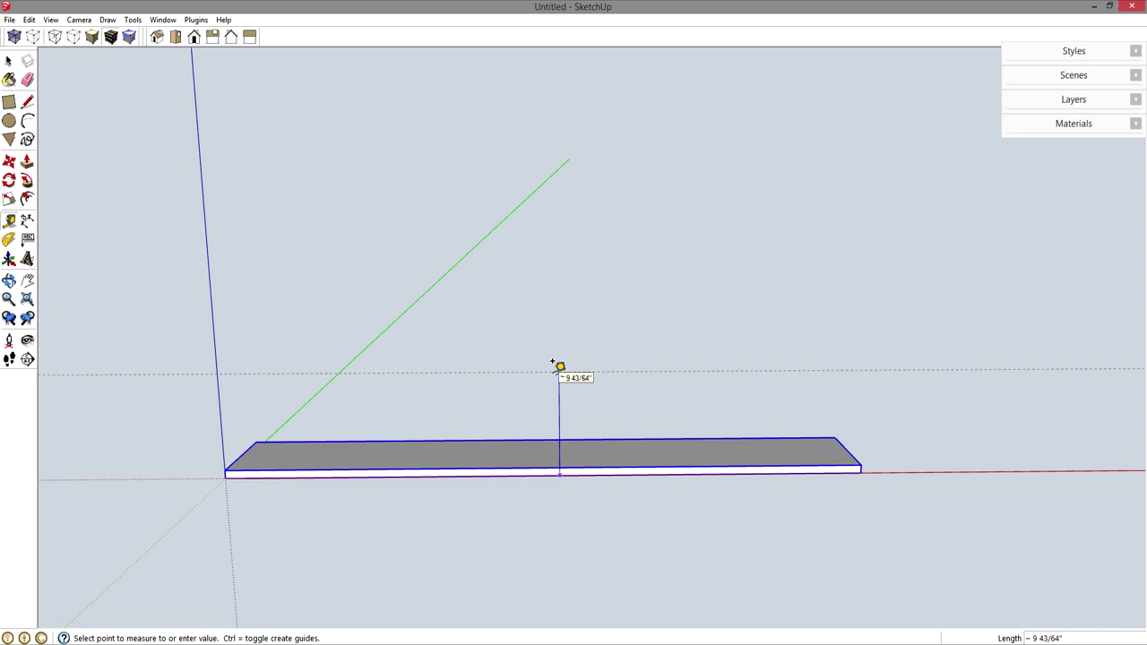
{"action": "type", "text": "10"}
{"action": "key", "text": "Return"}
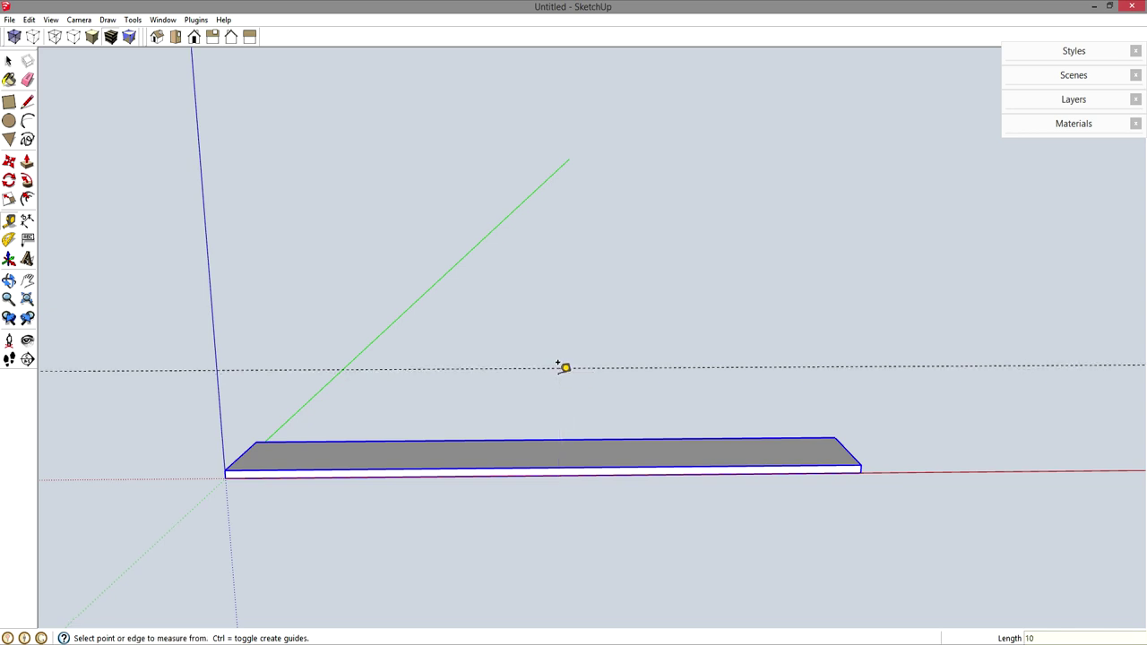
Copy the board from its origin corner onto the guide, then select the lower board.
{"action": "key", "text": "m"}
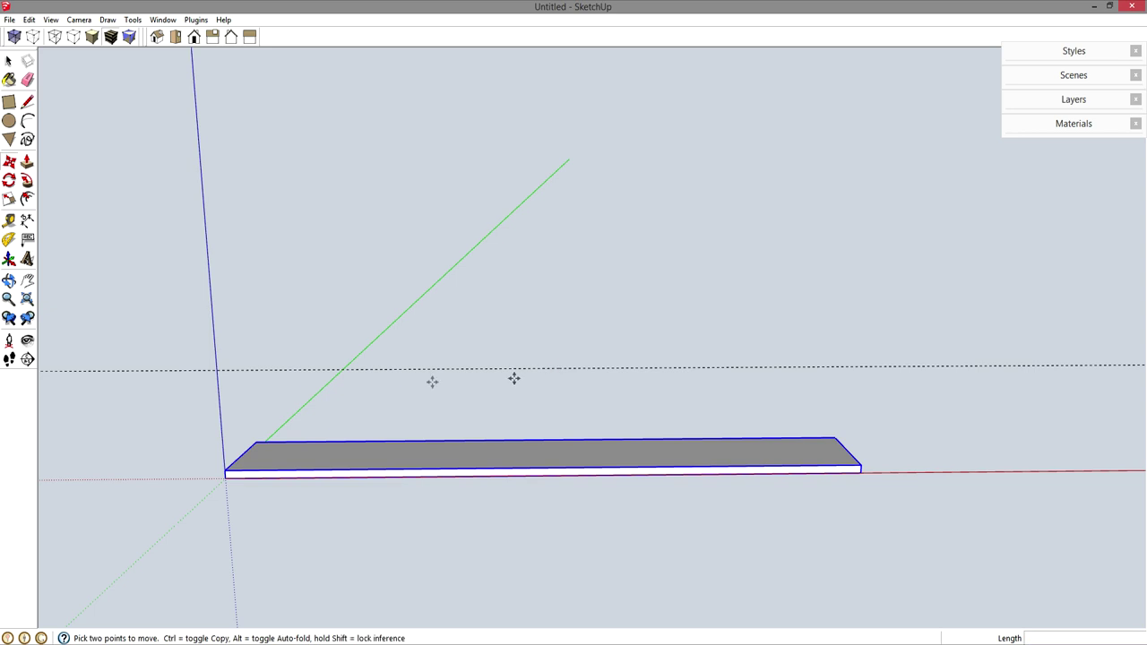
{"action": "key", "text": "ctrl"}
{"action": "left_click", "coordinate": [224, 469]}
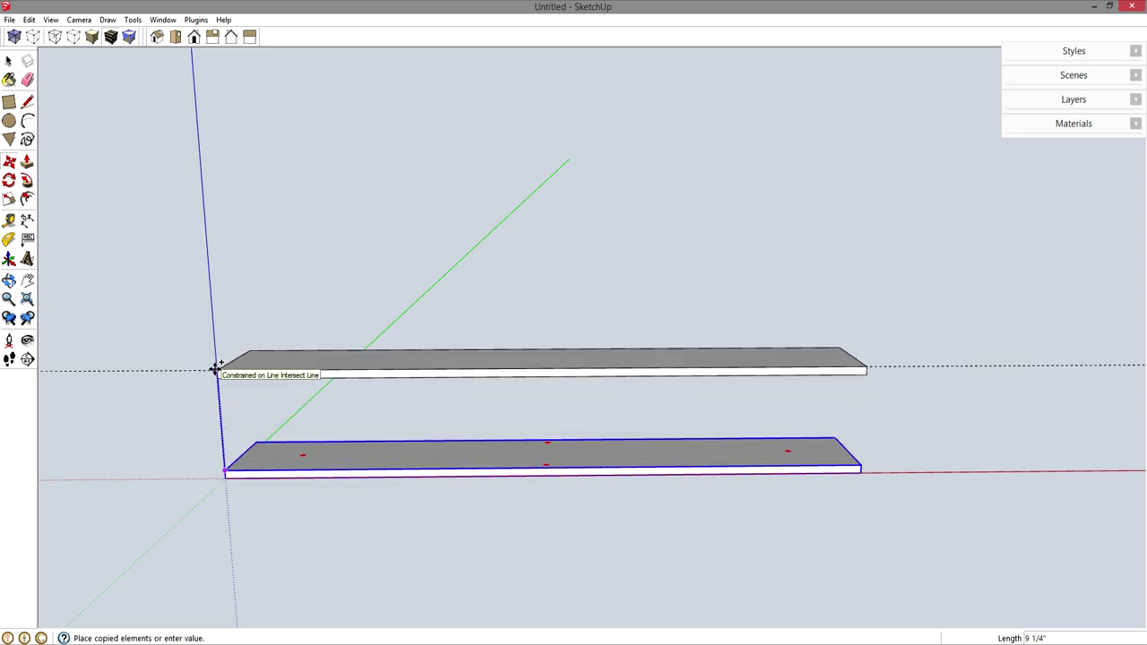
{"action": "left_click", "coordinate": [215, 368]}
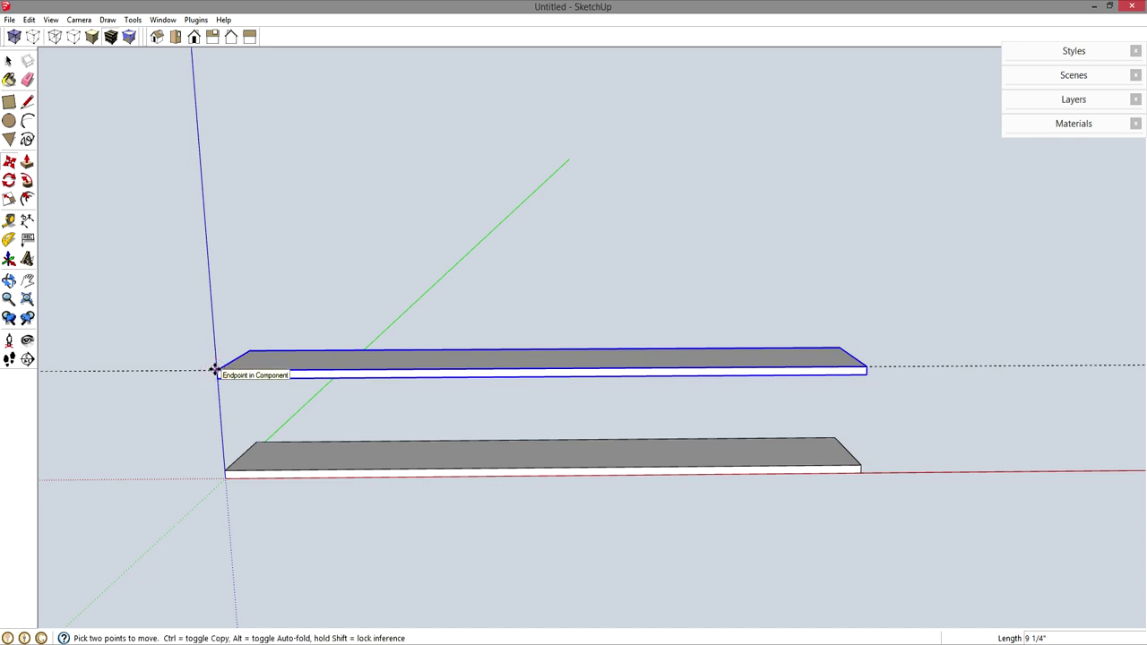
{"action": "key", "text": "space"}
{"action": "left_click_drag", "start_coordinate": [997, 407], "coordinate": [959, 311]}
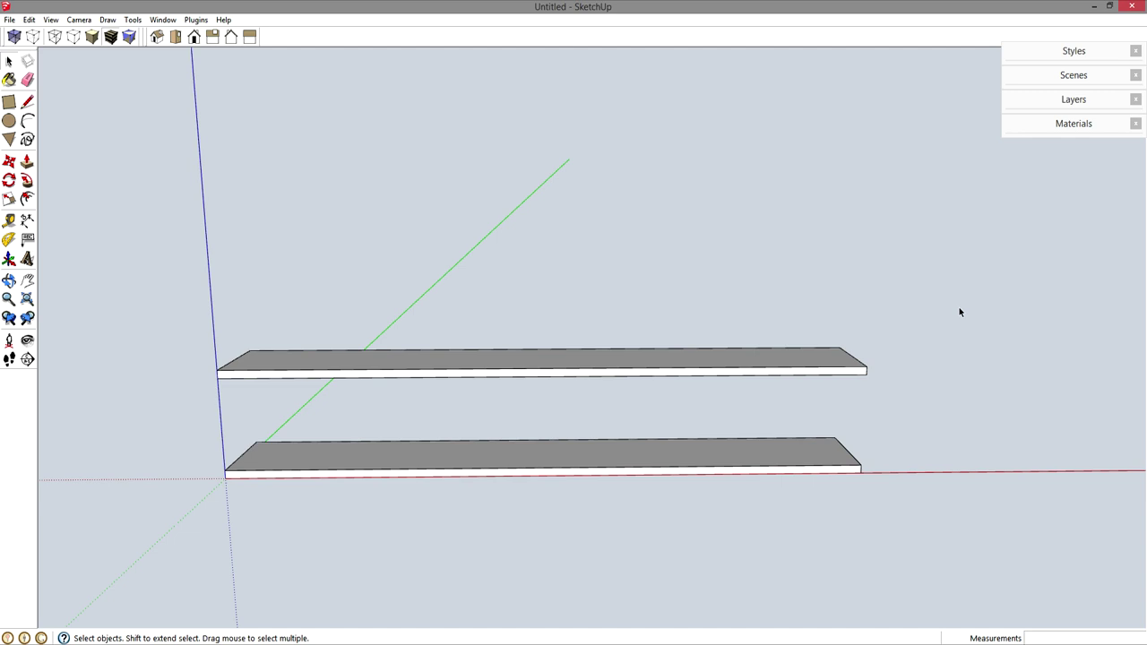
{"action": "left_click", "coordinate": [605, 445]}
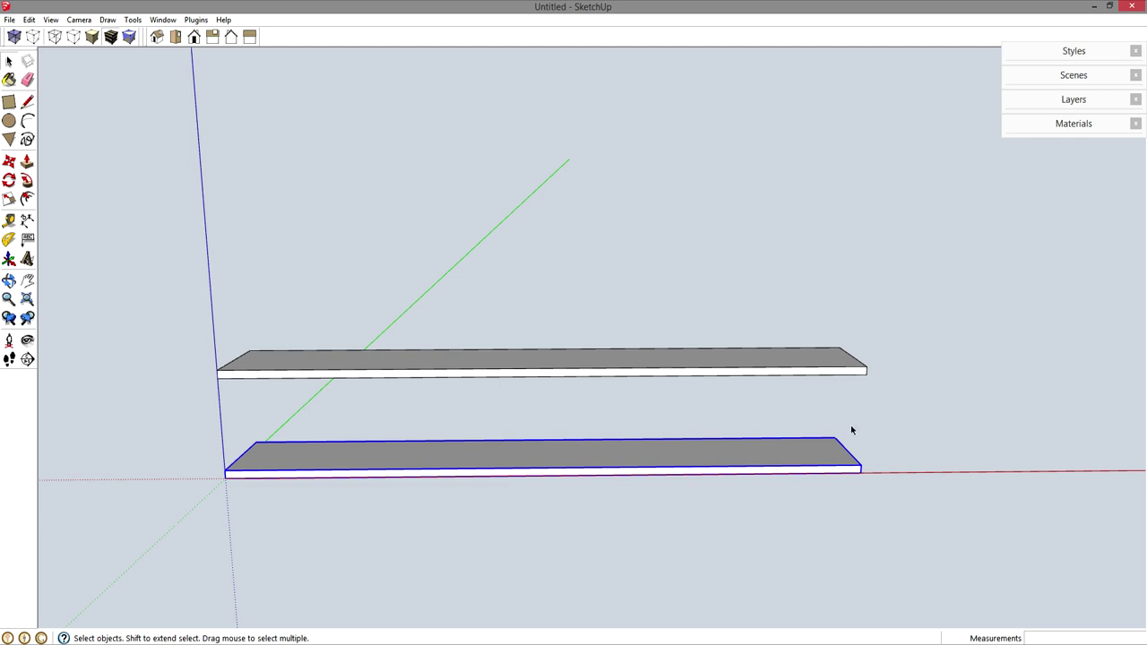
Make the lower board unique and place a guide 30 inches along it.
{"action": "right_click", "coordinate": [810, 453]}
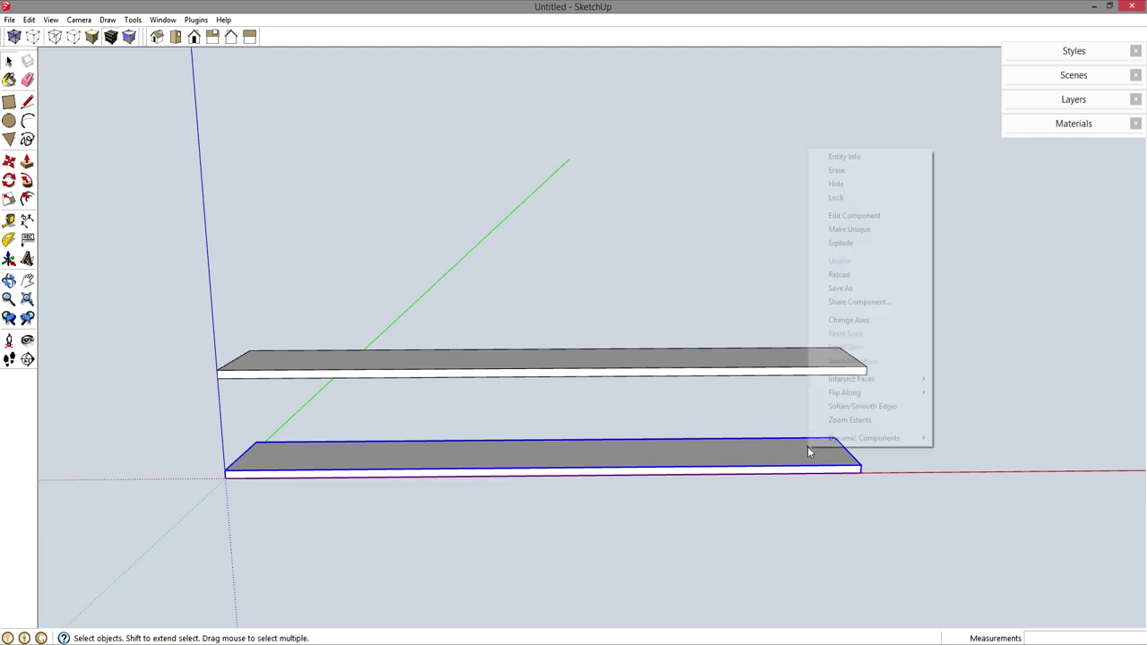
{"action": "left_click", "coordinate": [869, 230]}
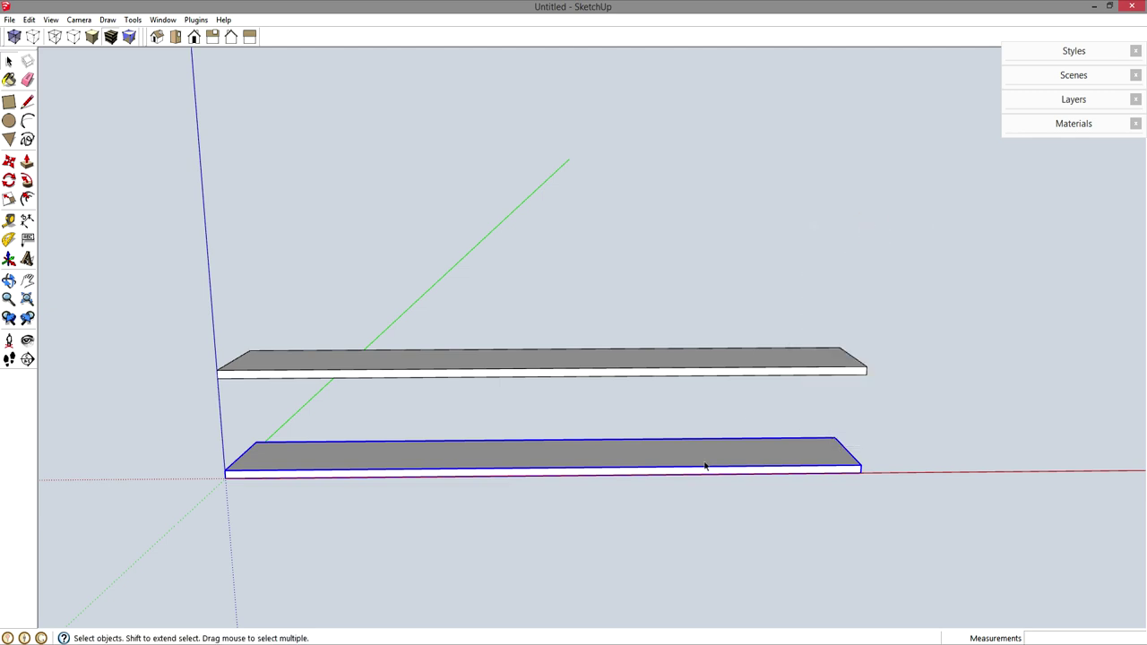
{"action": "key", "text": "t"}
{"action": "left_click", "coordinate": [845, 448]}
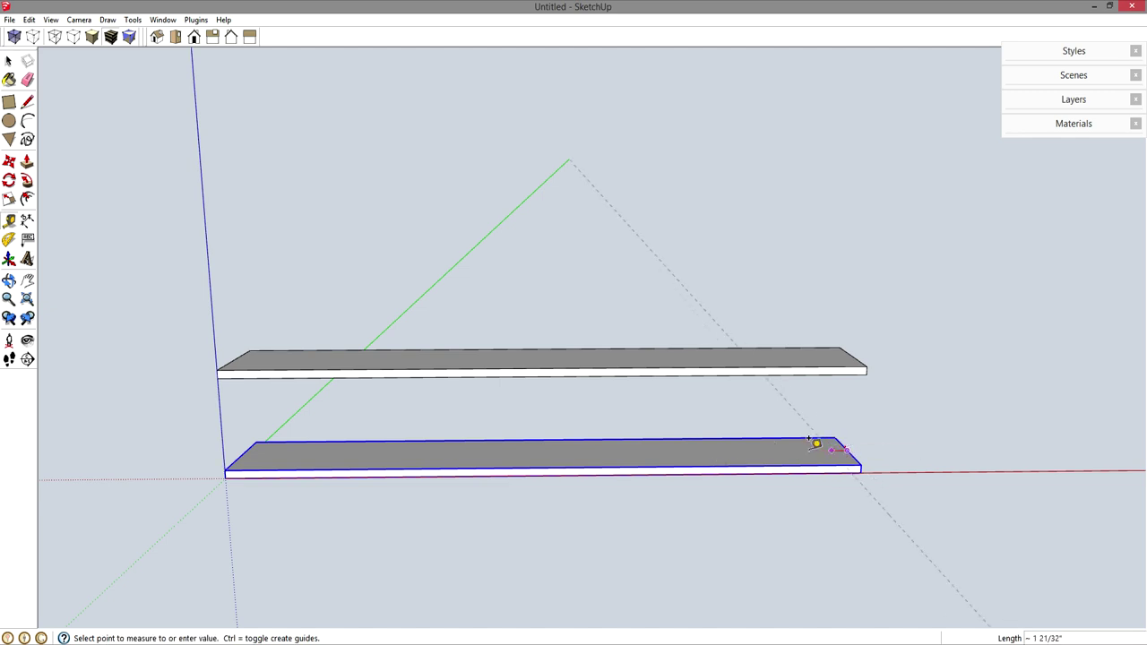
{"action": "left_click", "coordinate": [546, 454]}
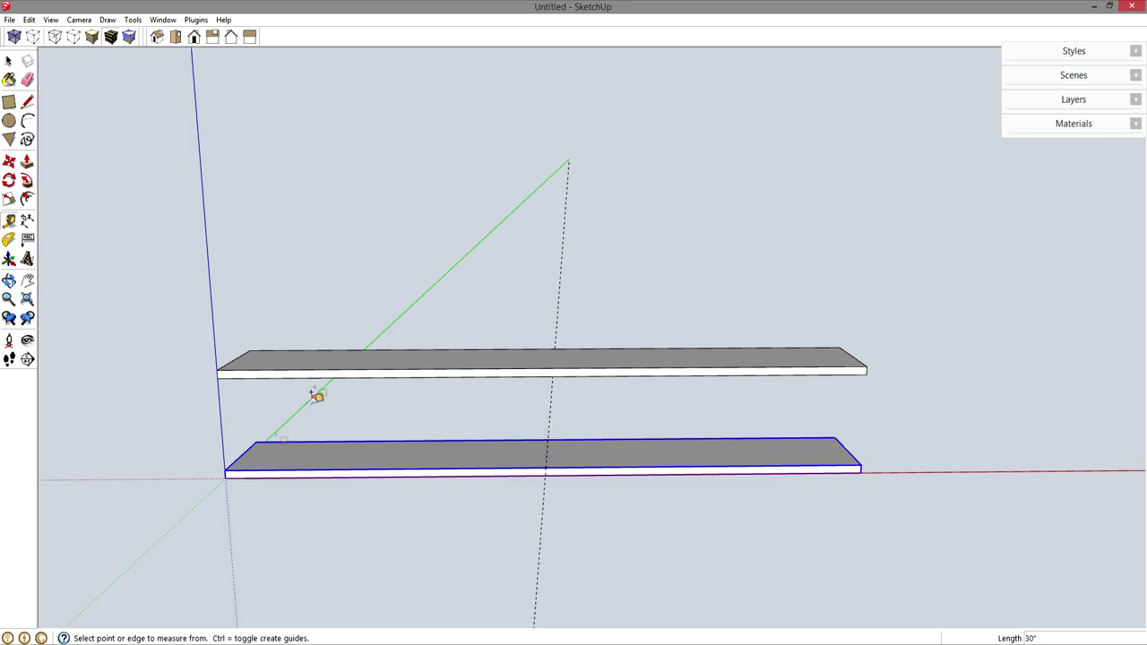
Add guides at 54/2 inches and 8 inches from the center guide.
{"action": "left_click", "coordinate": [547, 452]}
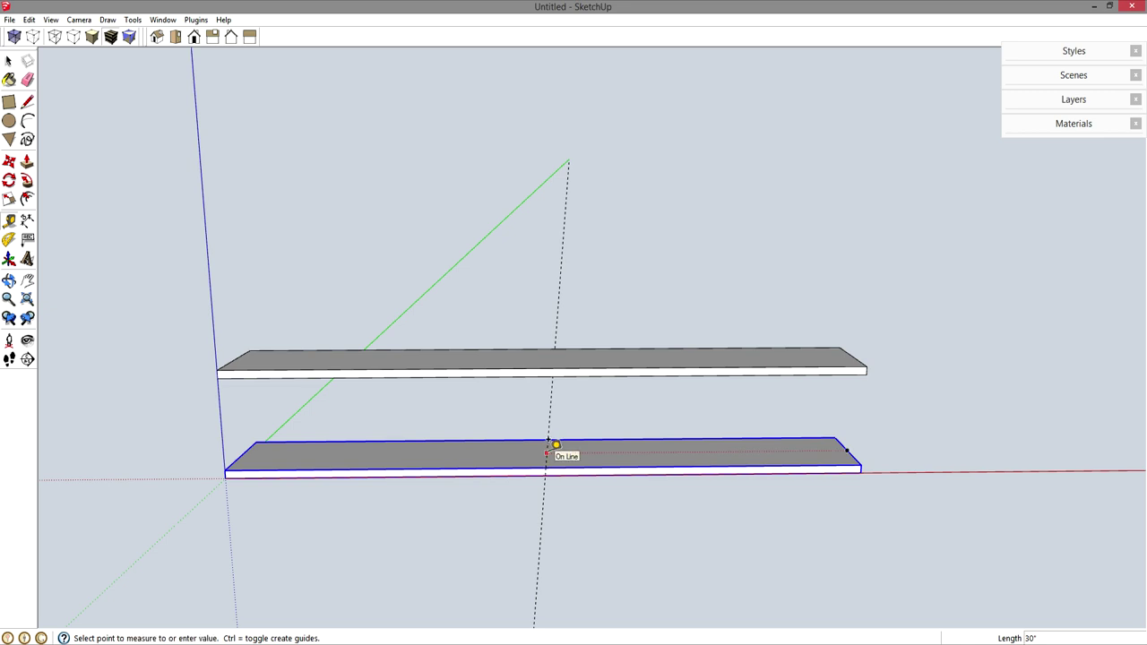
{"action": "left_click", "coordinate": [630, 439]}
{"action": "left_click", "coordinate": [550, 412]}
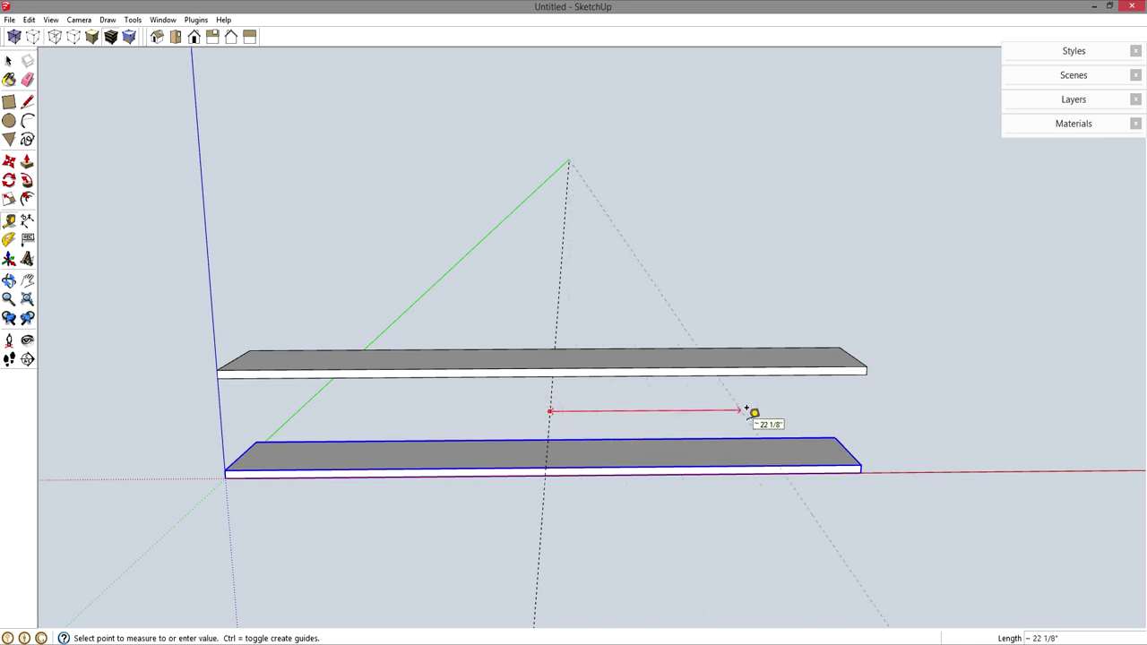
{"action": "type", "text": "54"}
{"action": "type", "text": "/2"}
{"action": "key", "text": "Return"}
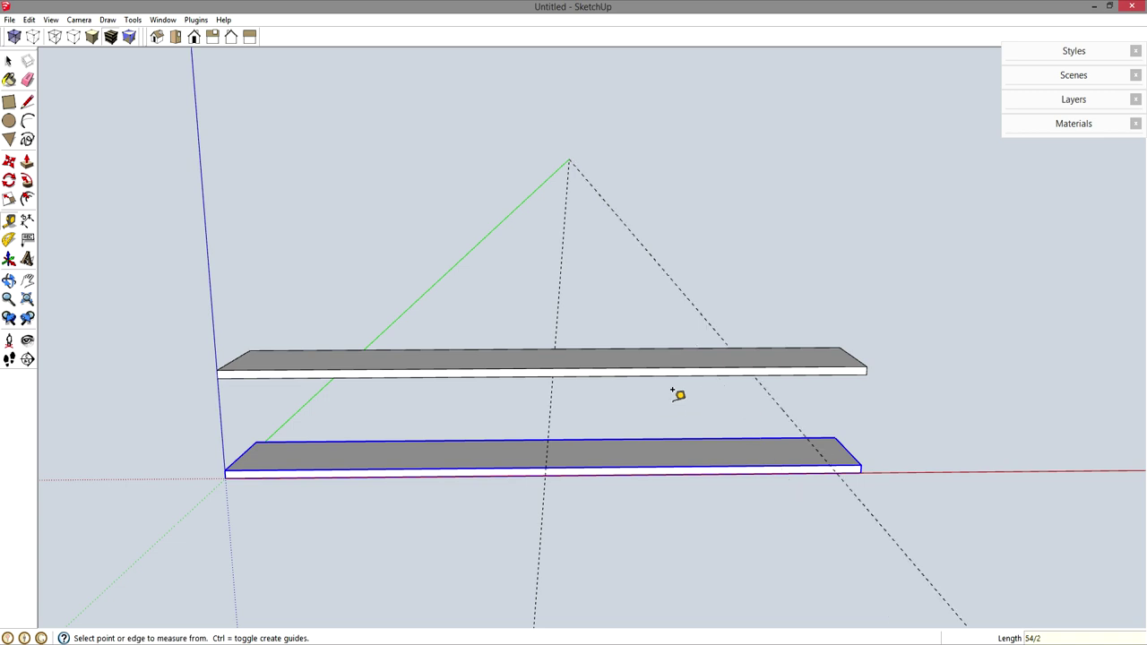
{"action": "left_click", "coordinate": [549, 413]}
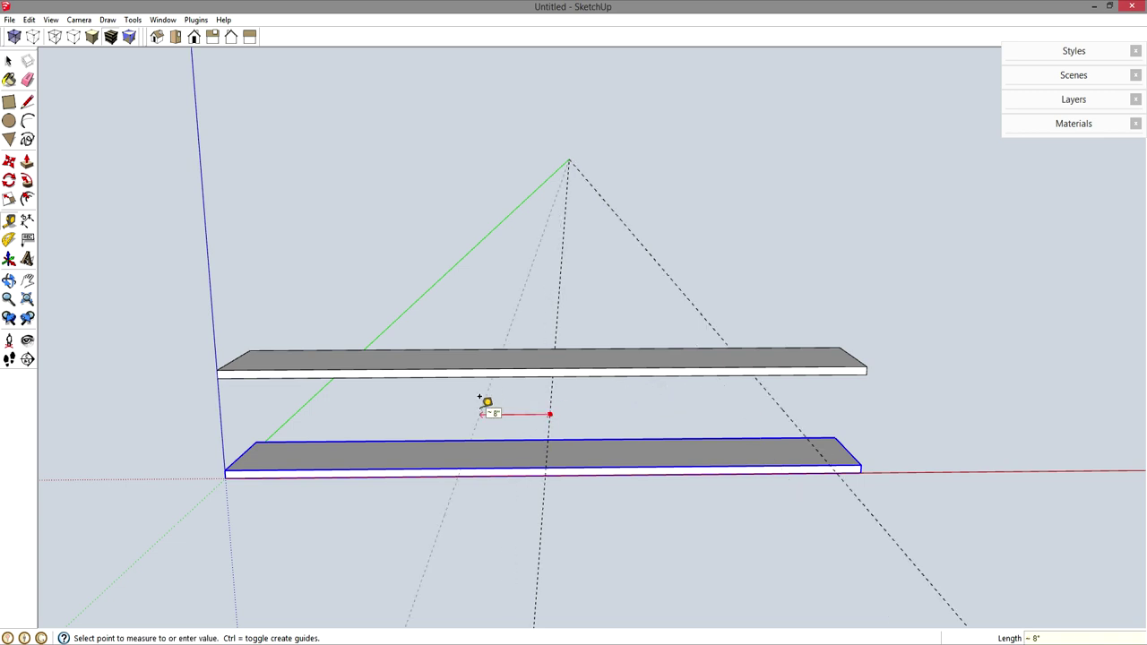
{"action": "key", "text": "Return"}
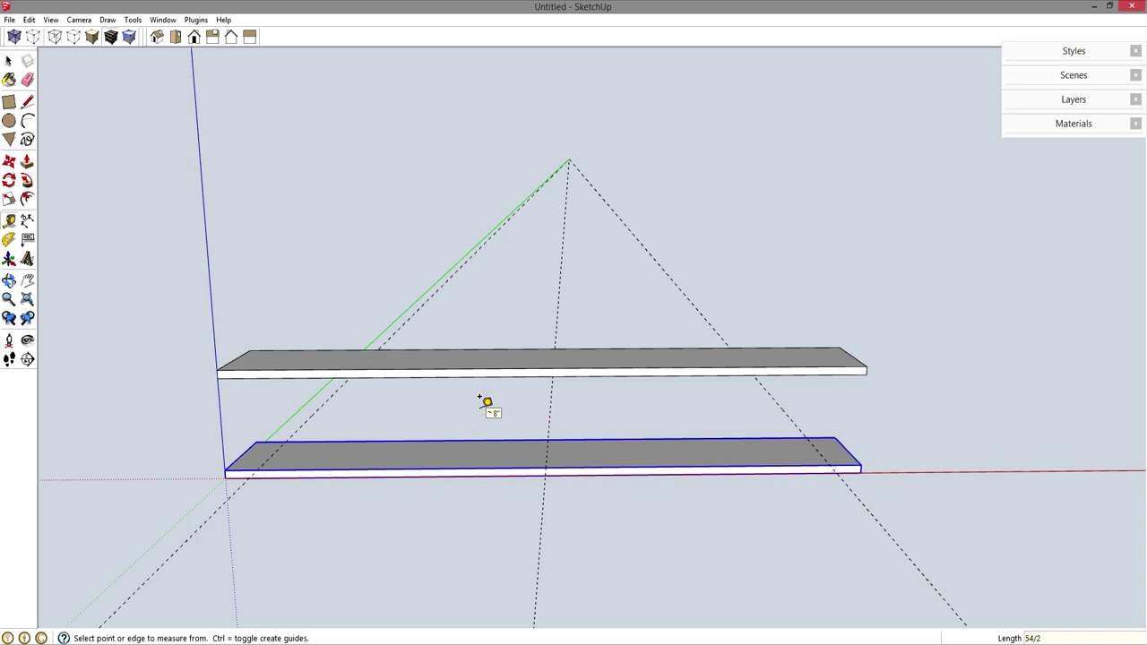
{"action": "key", "text": "space"}
Move the lower slab's left end edge 3 inches inward.
{"action": "double_click", "coordinate": [463, 460]}
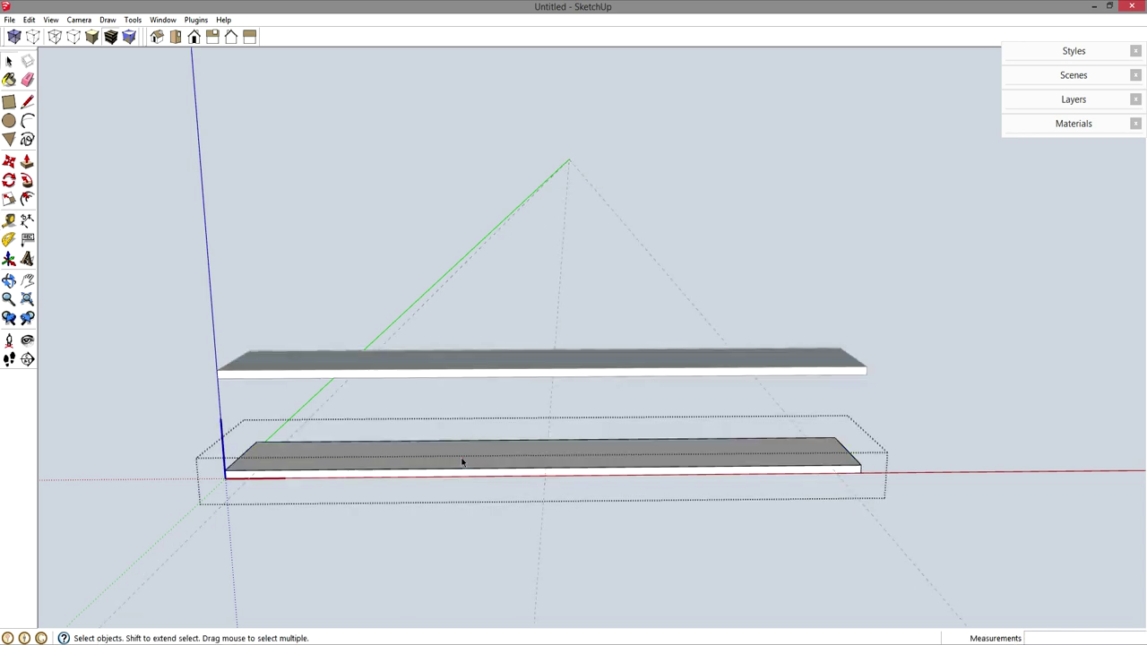
{"action": "left_click_drag", "start_coordinate": [181, 409], "coordinate": [319, 519]}
{"action": "key", "text": "m"}
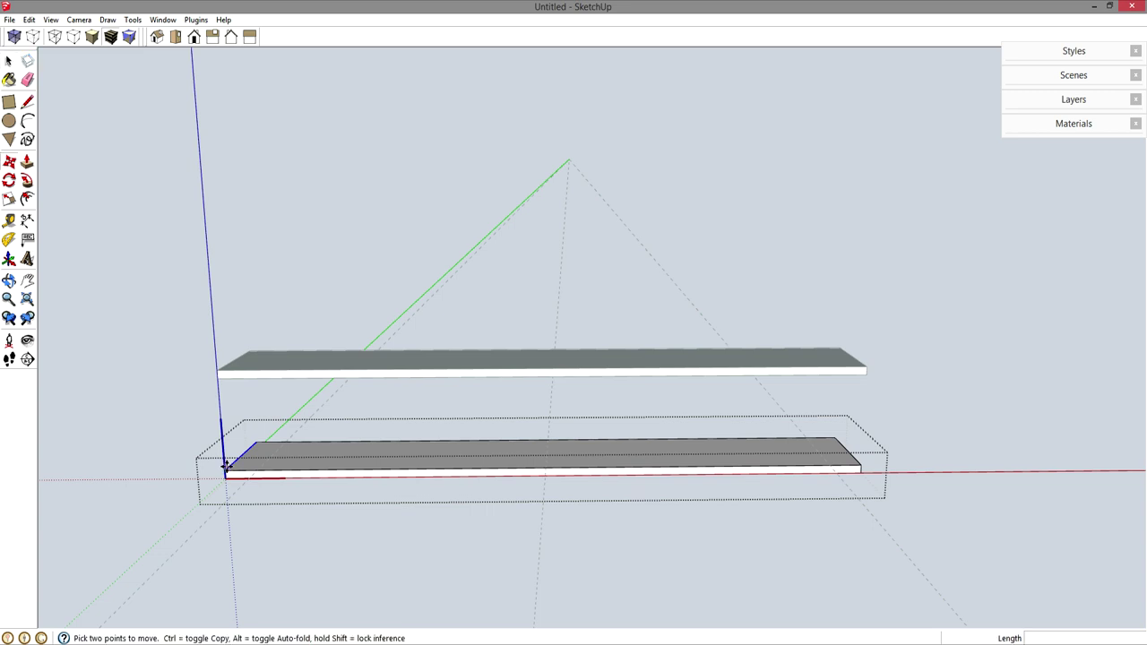
{"action": "left_click", "coordinate": [226, 468]}
{"action": "left_click", "coordinate": [259, 473]}
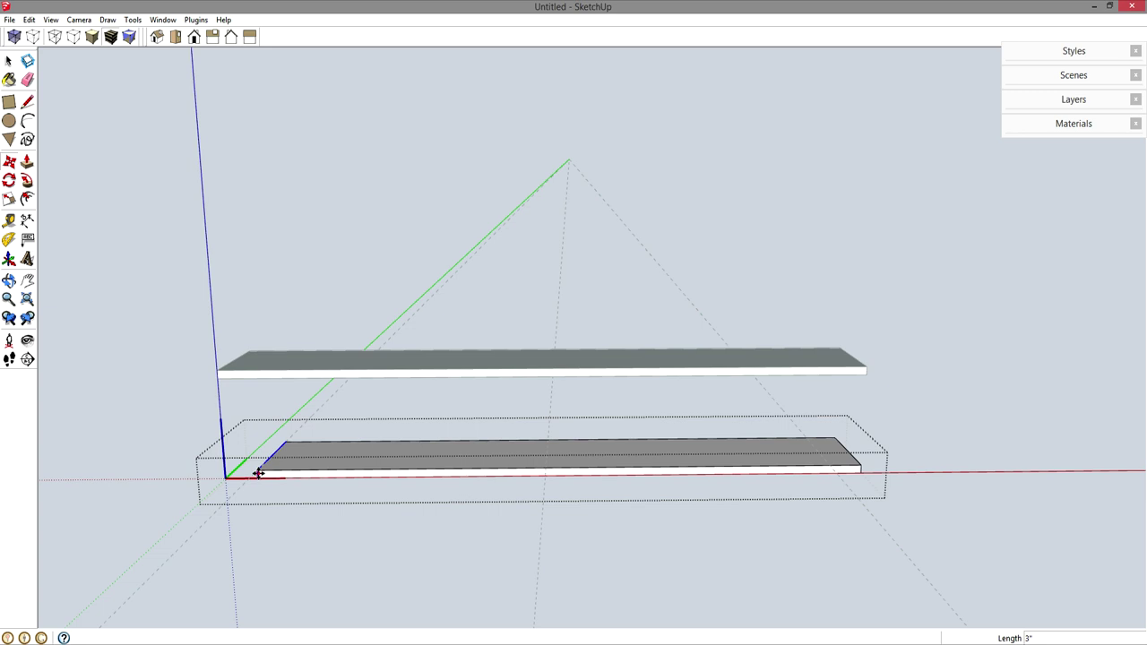
{"action": "key", "text": "space"}
{"action": "left_click", "coordinate": [789, 415]}
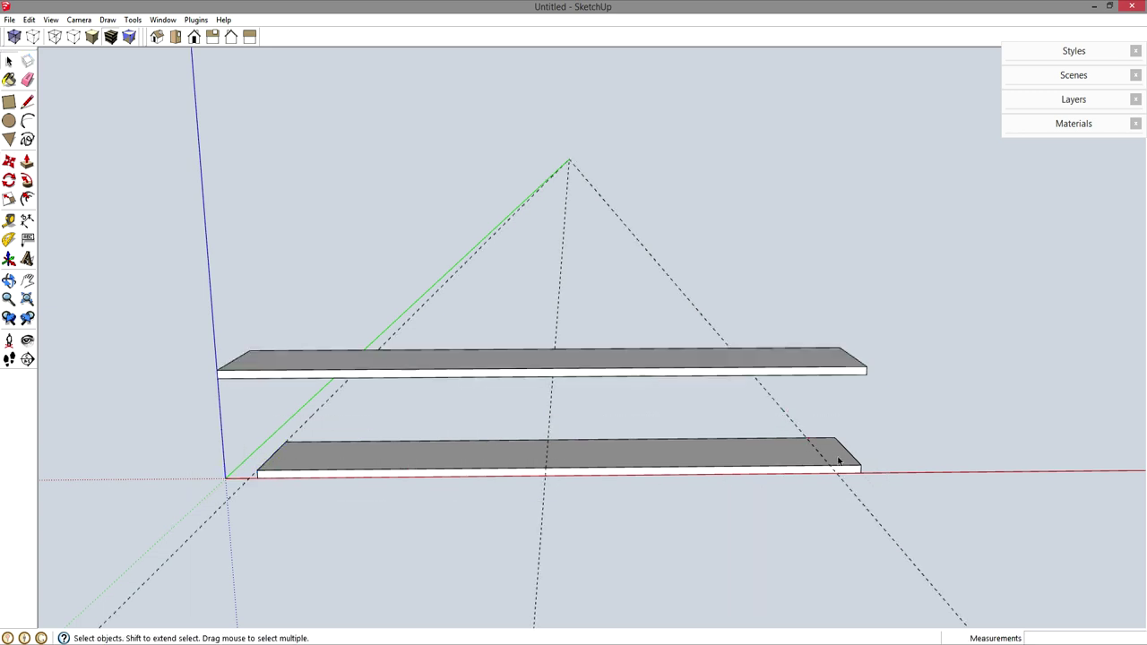
Shorten the slab 3 inches at its right end and delete all construction guides.
{"action": "double_click", "coordinate": [751, 456]}
{"action": "left_click", "coordinate": [751, 456]}
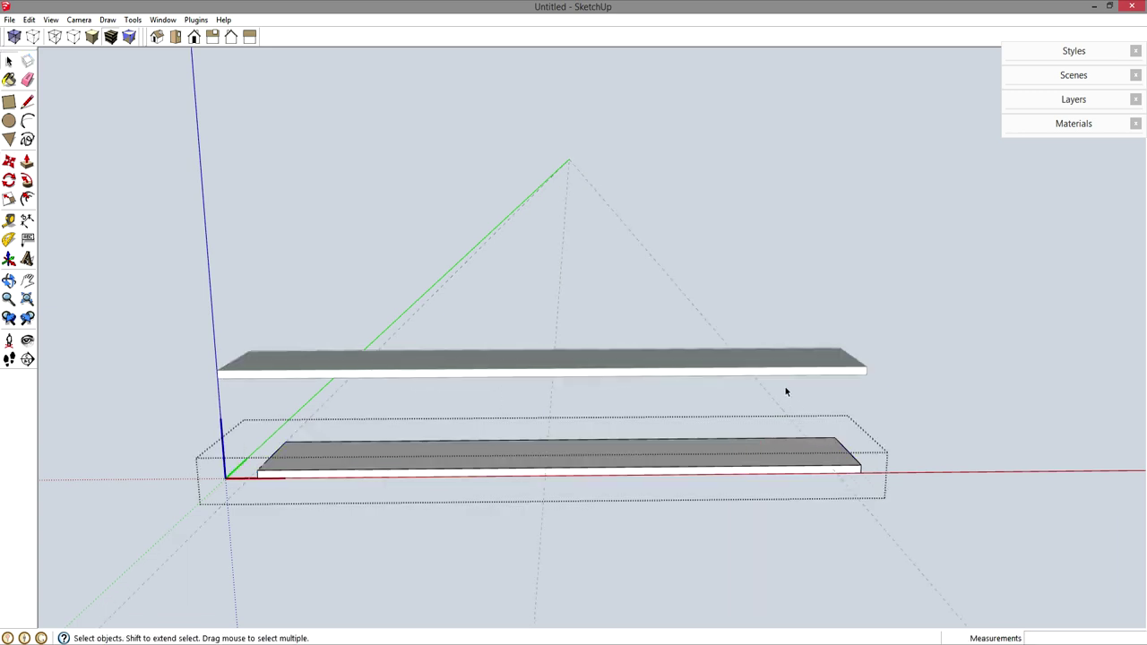
{"action": "left_click_drag", "start_coordinate": [785, 387], "coordinate": [956, 528]}
{"action": "key", "text": "m"}
{"action": "left_click", "coordinate": [861, 467]}
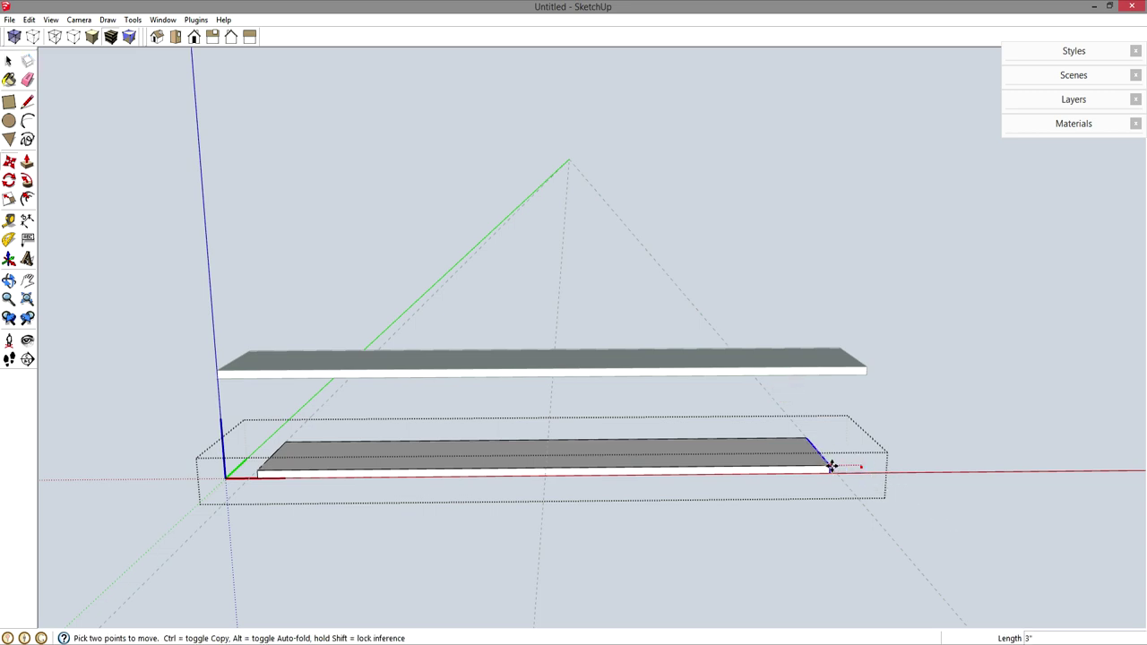
{"action": "left_click", "coordinate": [831, 465]}
{"action": "key", "text": "space"}
{"action": "left_click", "coordinate": [943, 457]}
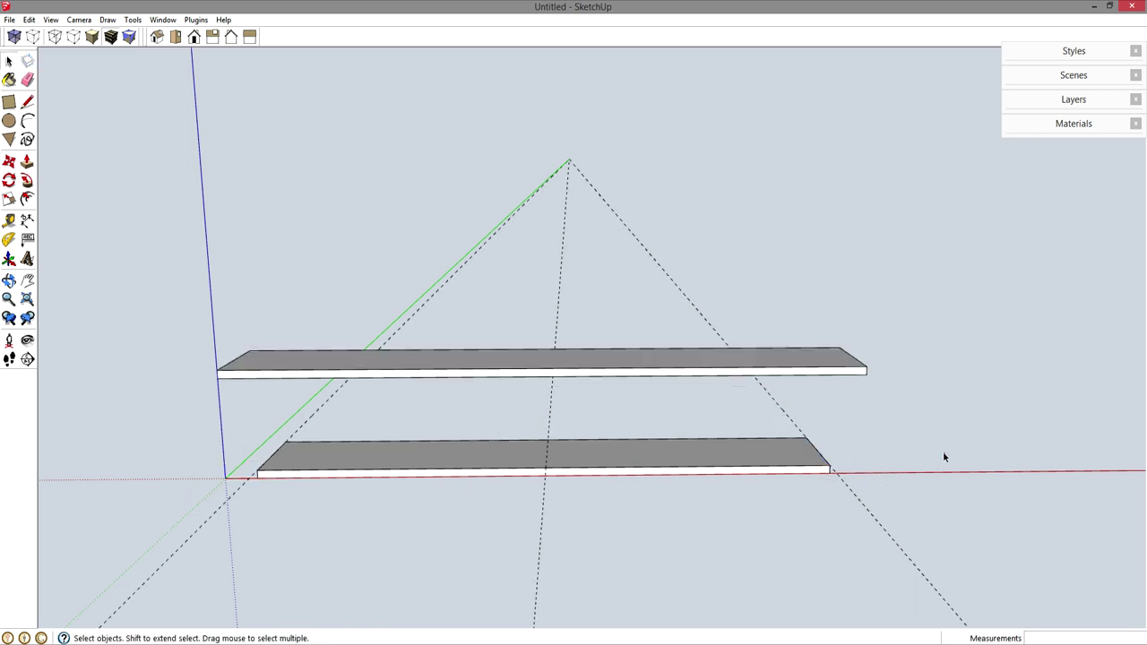
{"action": "left_click_drag", "start_coordinate": [792, 289], "coordinate": [302, 185]}
{"action": "key", "text": "Delete"}
Draw an 8 1/2 by 1 1/2 inch rectangle on the slab's left end.
{"action": "key", "text": "r"}
{"action": "left_click", "coordinate": [286, 441]}
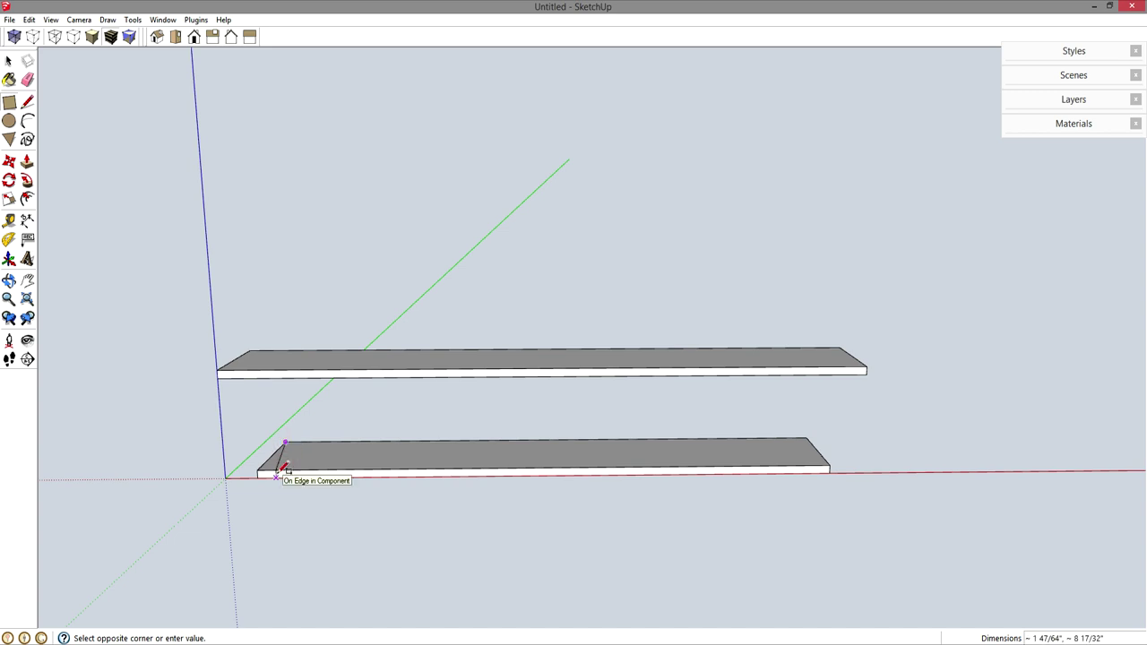
{"action": "left_click", "coordinate": [283, 470]}
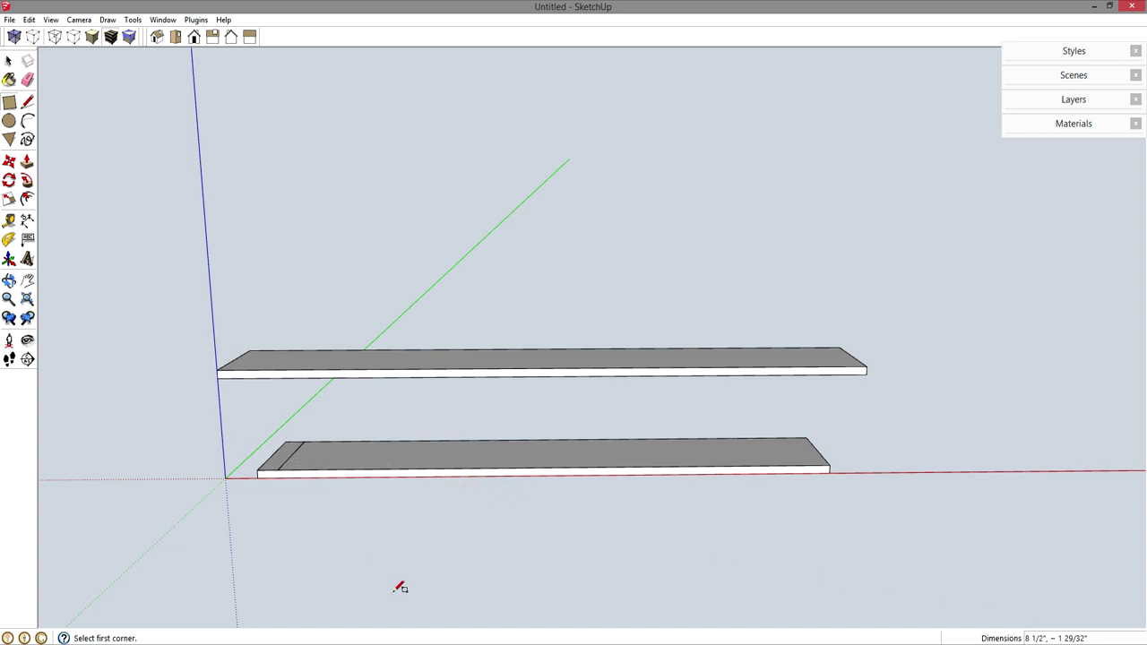
{"action": "key", "text": "BackSpace"}
{"action": "type", "text": "8 1/2,1 1/2"}
{"action": "key", "text": "Return"}
Push/pull the rectangle up to meet the top shelf.
{"action": "key", "text": "p"}
{"action": "left_click", "coordinate": [283, 472]}
{"action": "left_click", "coordinate": [328, 384]}
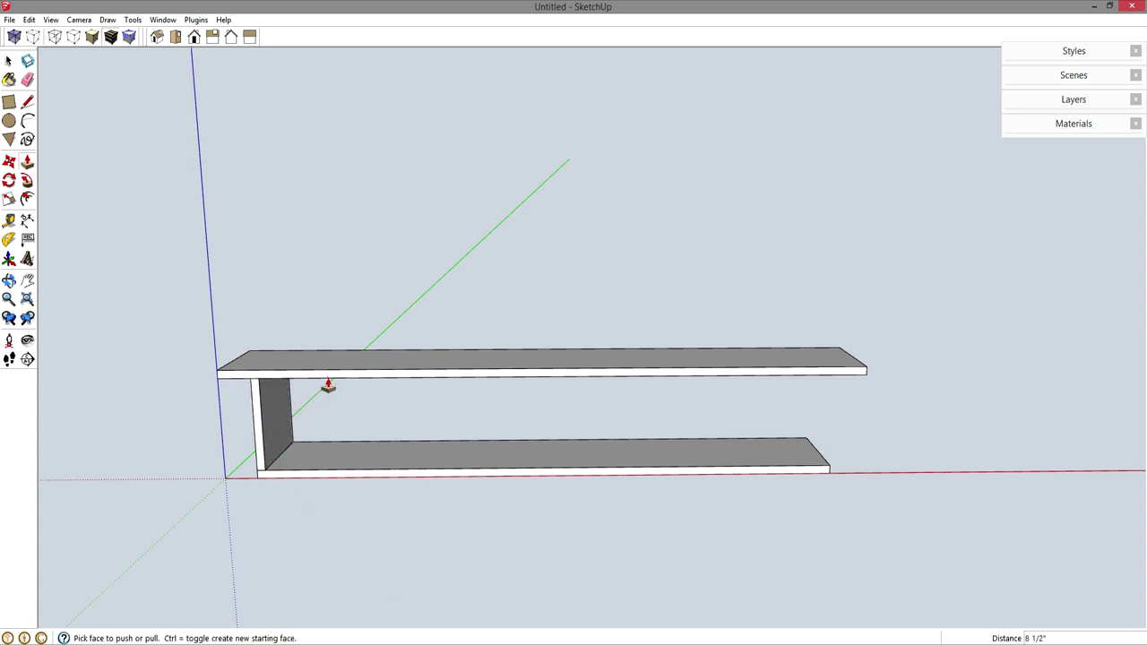
{"action": "key", "text": "space"}
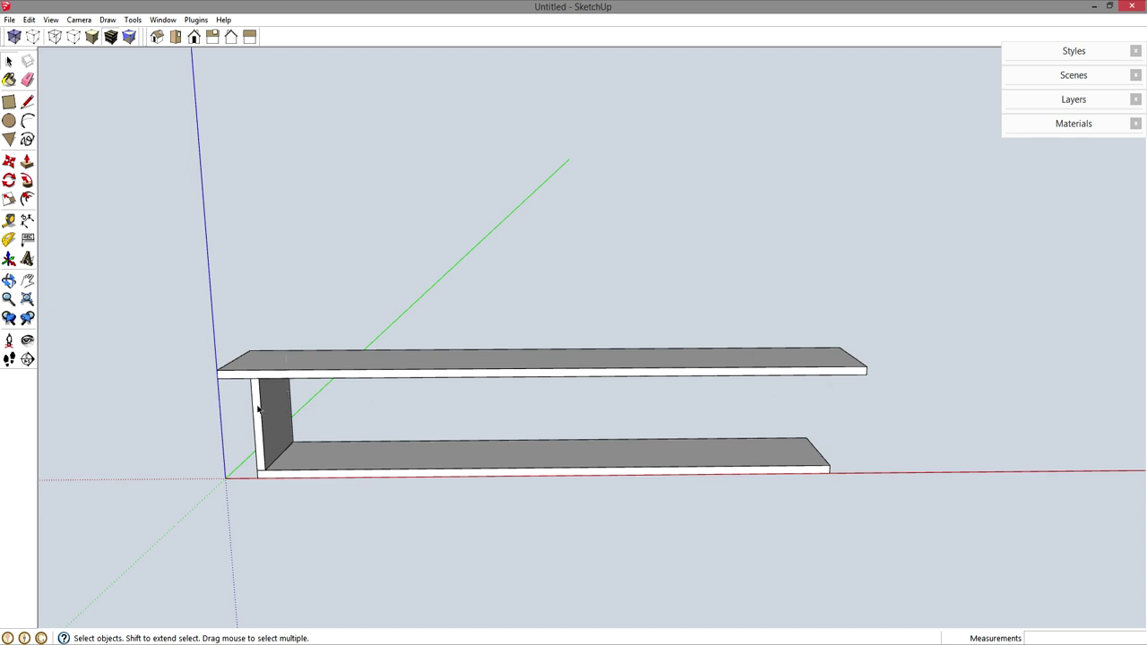
Cut a 3-inch long, 3/4-inch deep notch into the divider's top edge.
{"action": "left_click_drag", "start_coordinate": [241, 374], "coordinate": [271, 389]}
{"action": "key", "text": "m"}
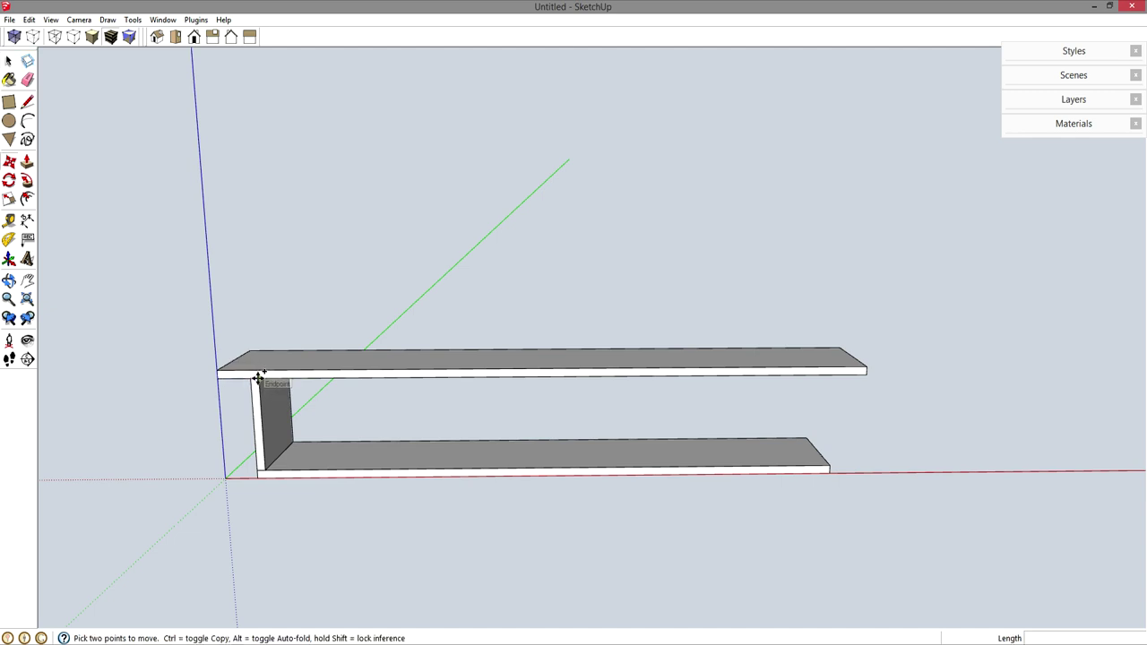
{"action": "key", "text": "ctrl"}
{"action": "left_click", "coordinate": [258, 380]}
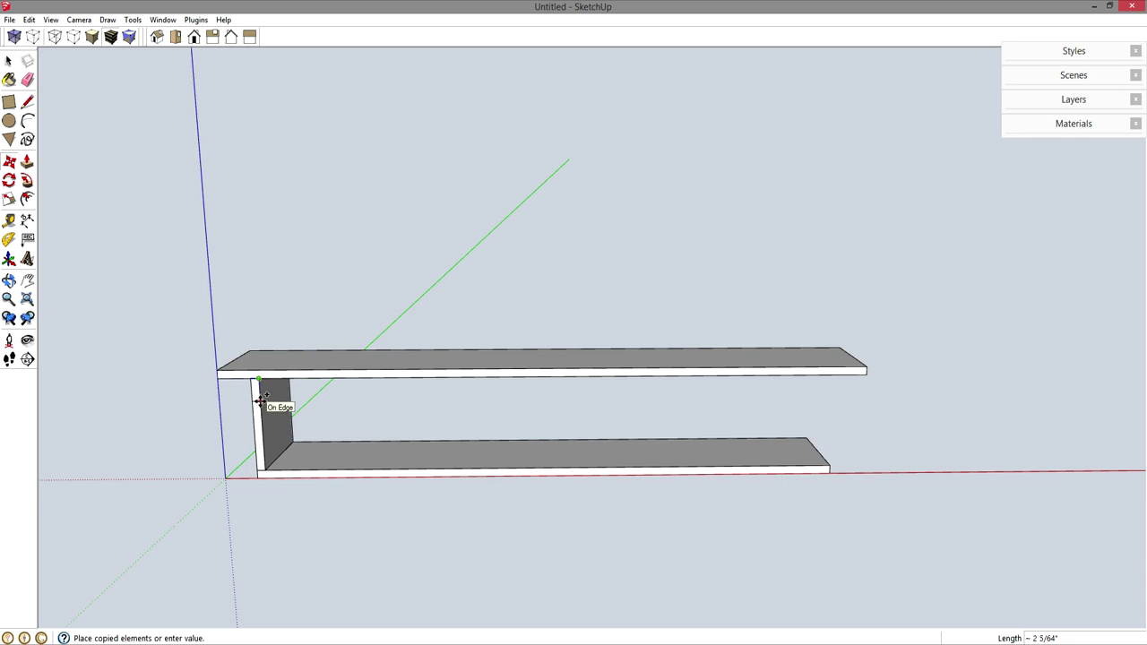
{"action": "type", "text": "3"}
{"action": "key", "text": "Return"}
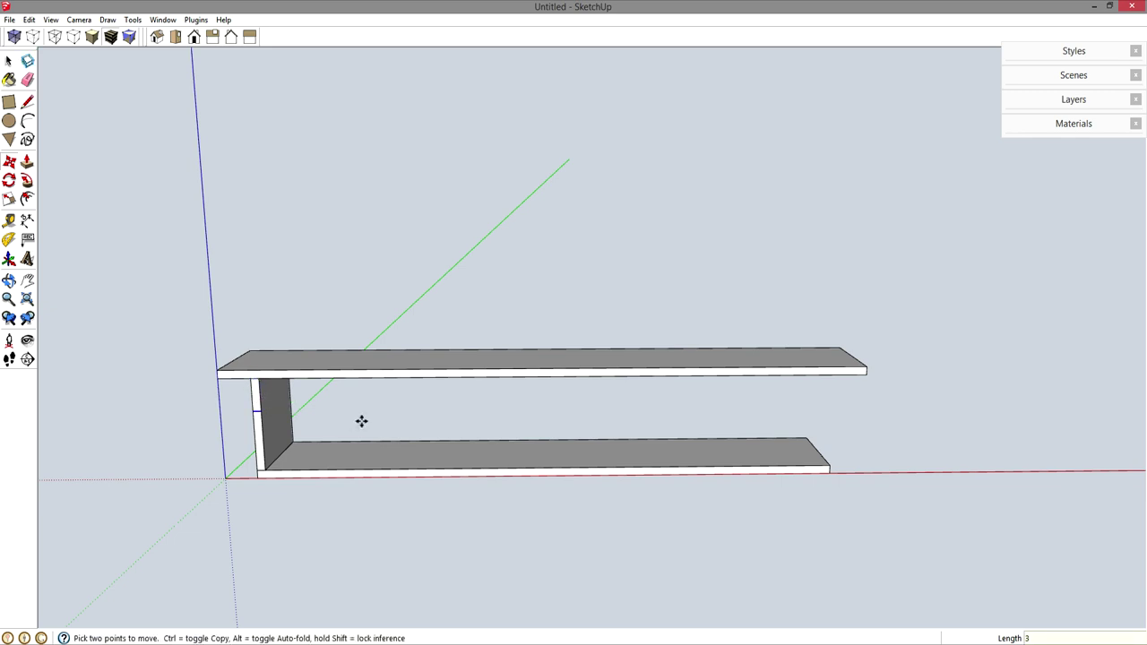
{"action": "key", "text": "p"}
{"action": "left_click", "coordinate": [257, 404]}
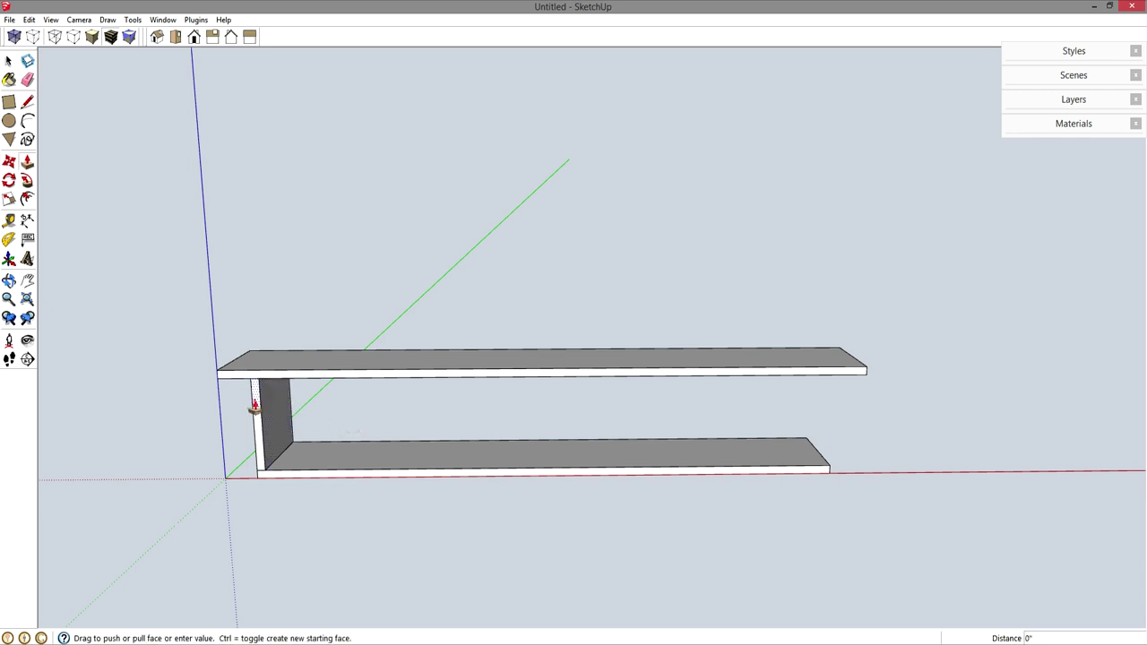
{"action": "type", "text": "3/4"}
{"action": "key", "text": "Return"}
{"action": "key", "text": "space"}
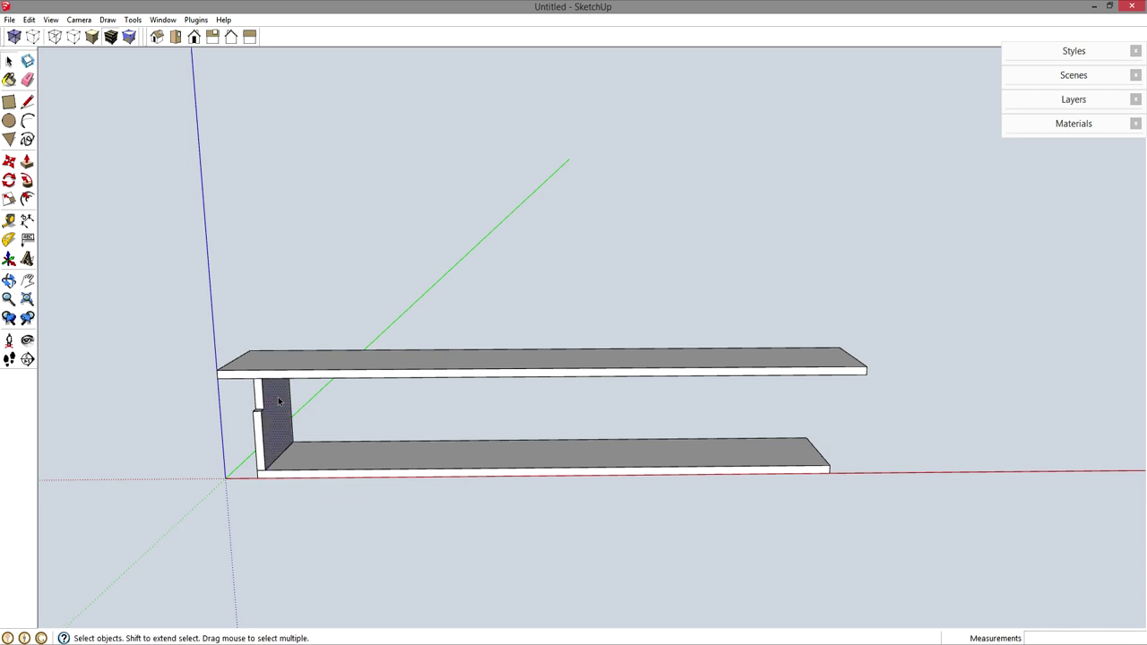
Make the notched divider a component and select it.
{"action": "triple_click", "coordinate": [279, 401]}
{"action": "key", "text": "g"}
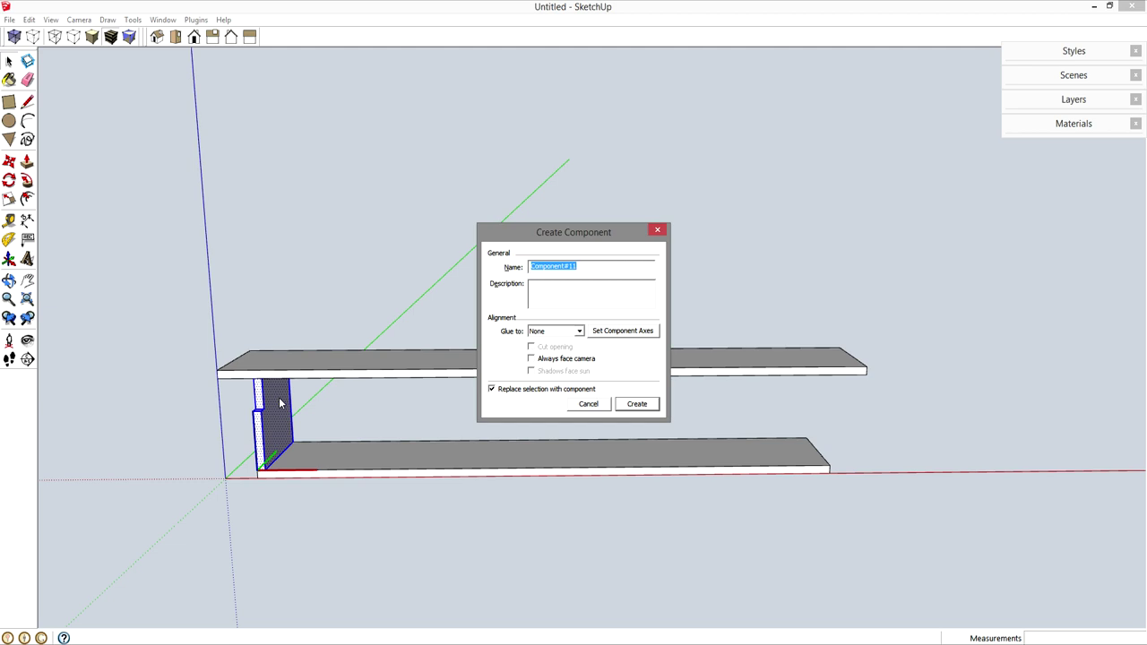
{"action": "key", "text": "Return"}
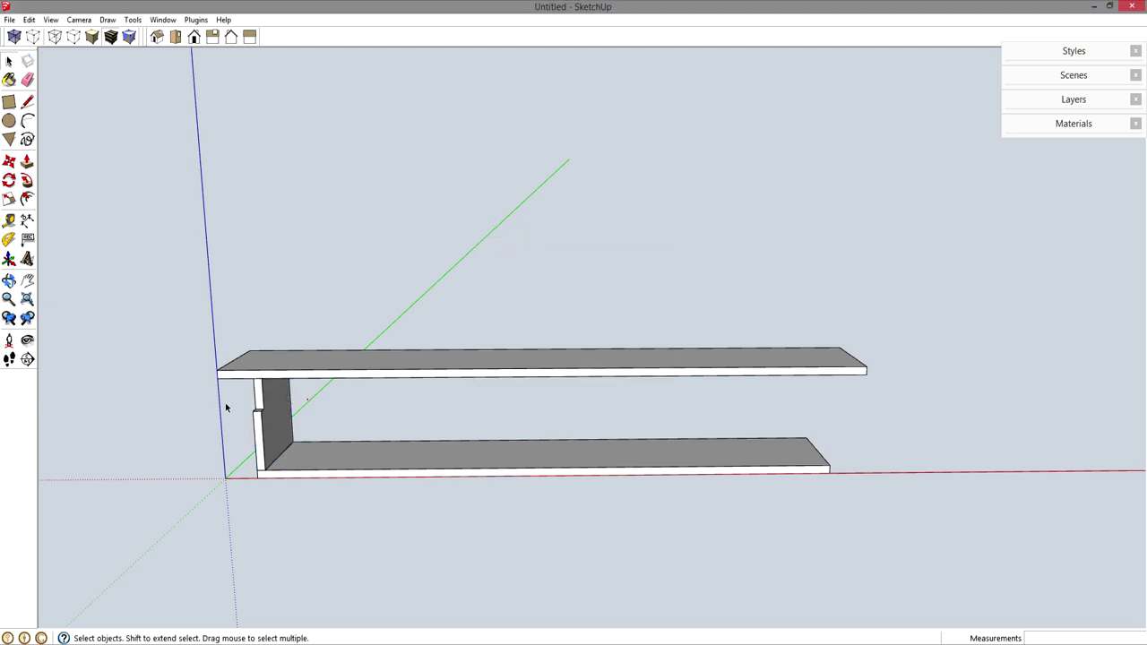
{"action": "left_click", "coordinate": [285, 420]}
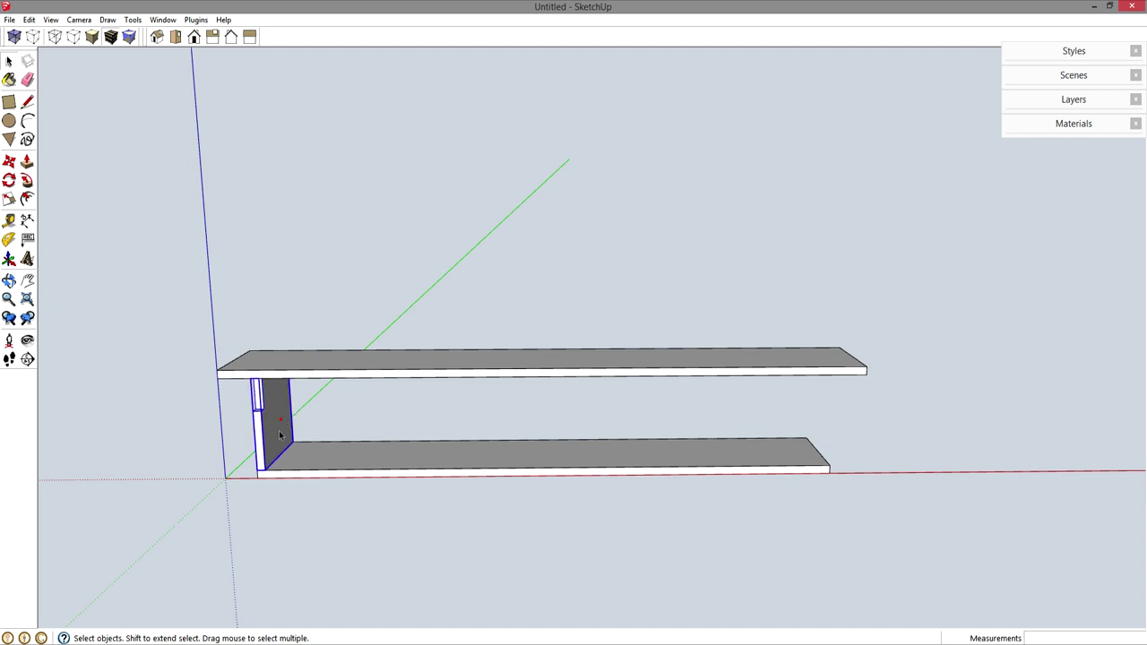
Copy the divider mid-shelf and array it as x2.
{"action": "key", "text": "m"}
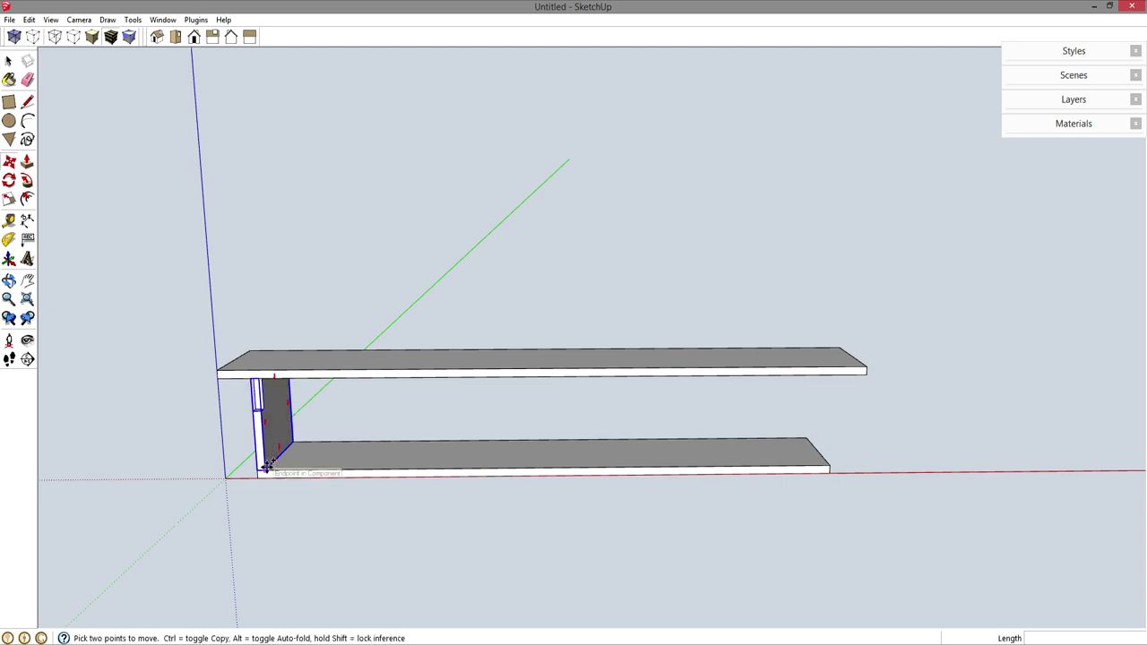
{"action": "key", "text": "ctrl"}
{"action": "left_click", "coordinate": [266, 467]}
{"action": "left_click", "coordinate": [423, 467]}
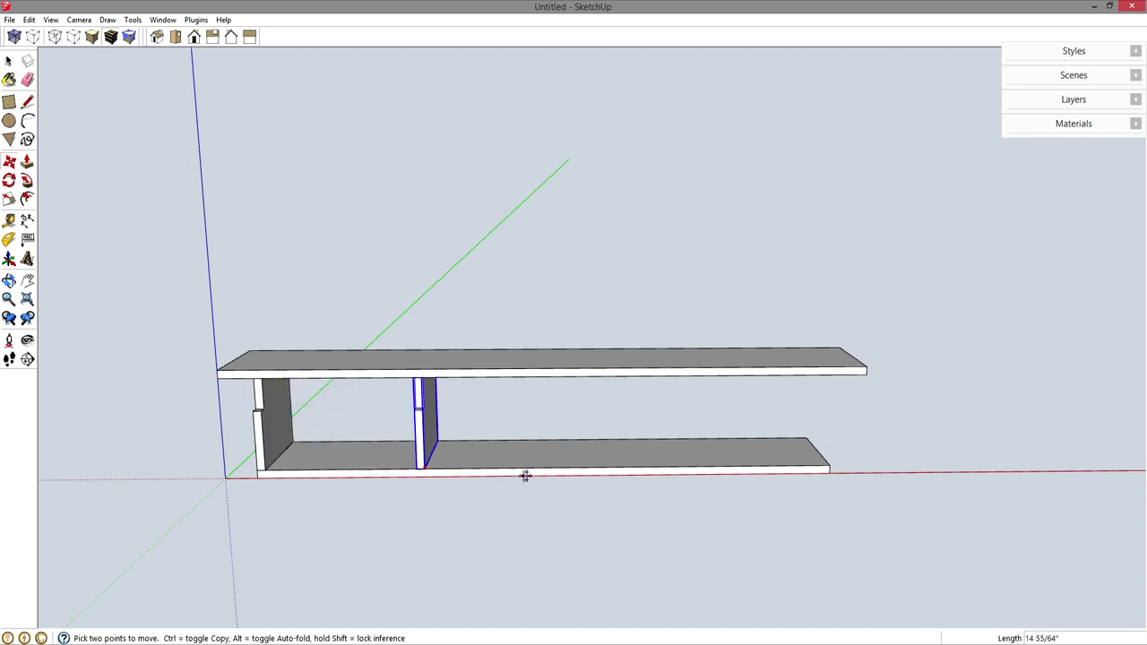
{"action": "type", "text": "x2"}
{"action": "key", "text": "Return"}
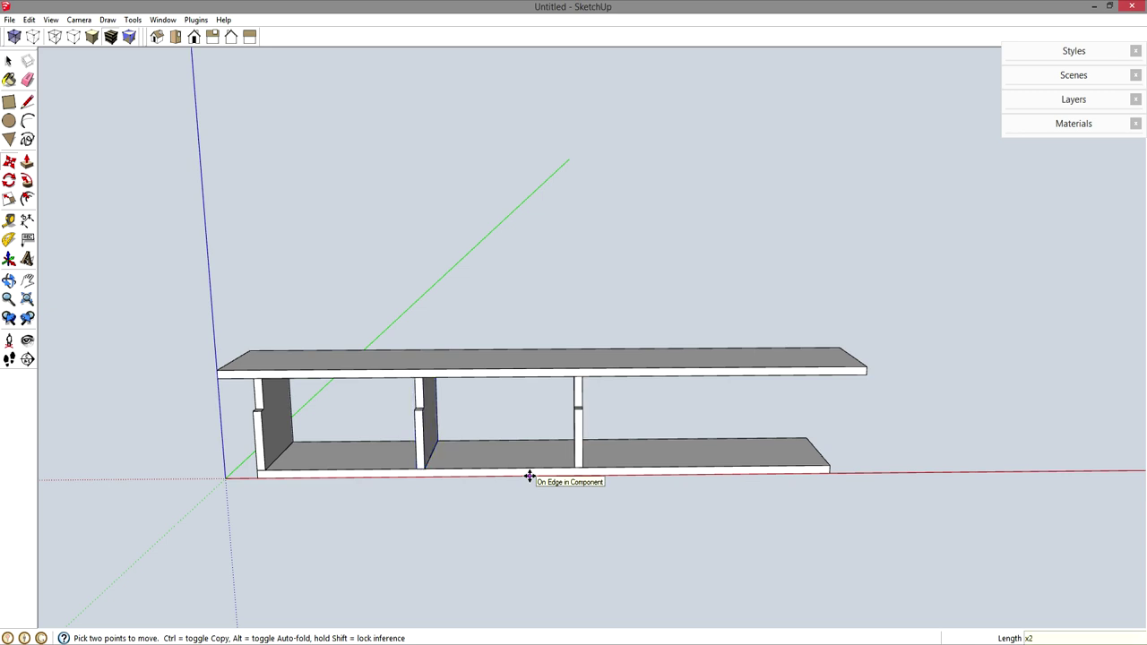
Try x4 and x5 divider arrays, then undo the copied dividers.
{"action": "type", "text": "x4"}
{"action": "key", "text": "Return"}
{"action": "type", "text": "x5"}
{"action": "key", "text": "Return"}
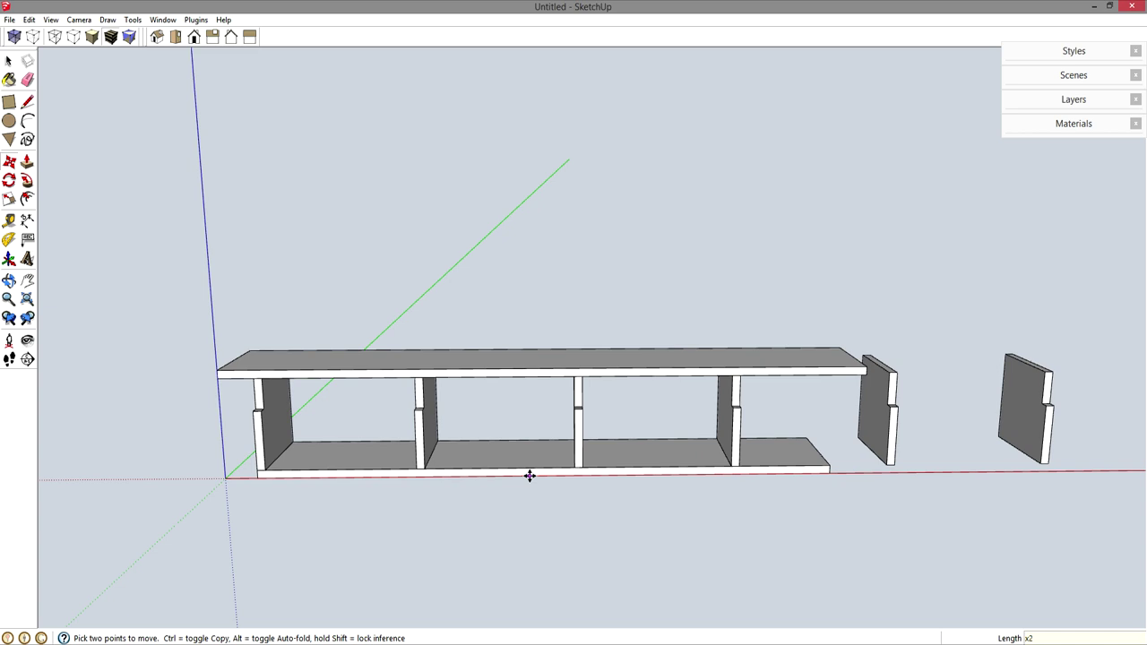
{"action": "key", "text": "Return"}
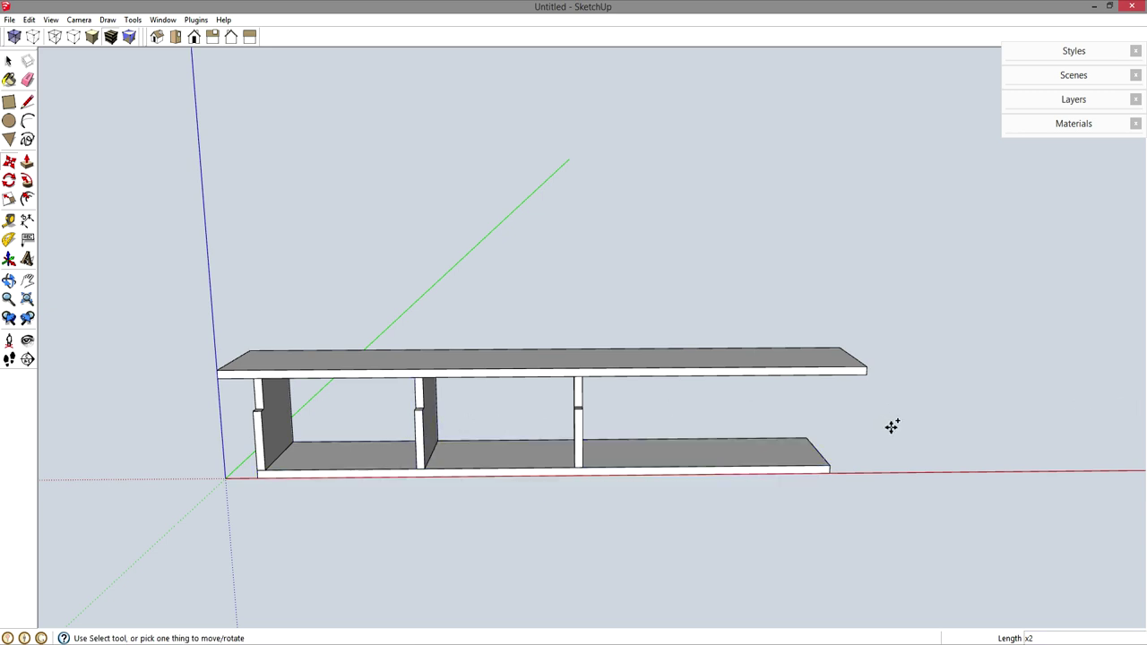
{"action": "key", "text": "ctrl+z"}
Copy the divider to the shelf's right end and add one copy midway between.
{"action": "key", "text": "space"}
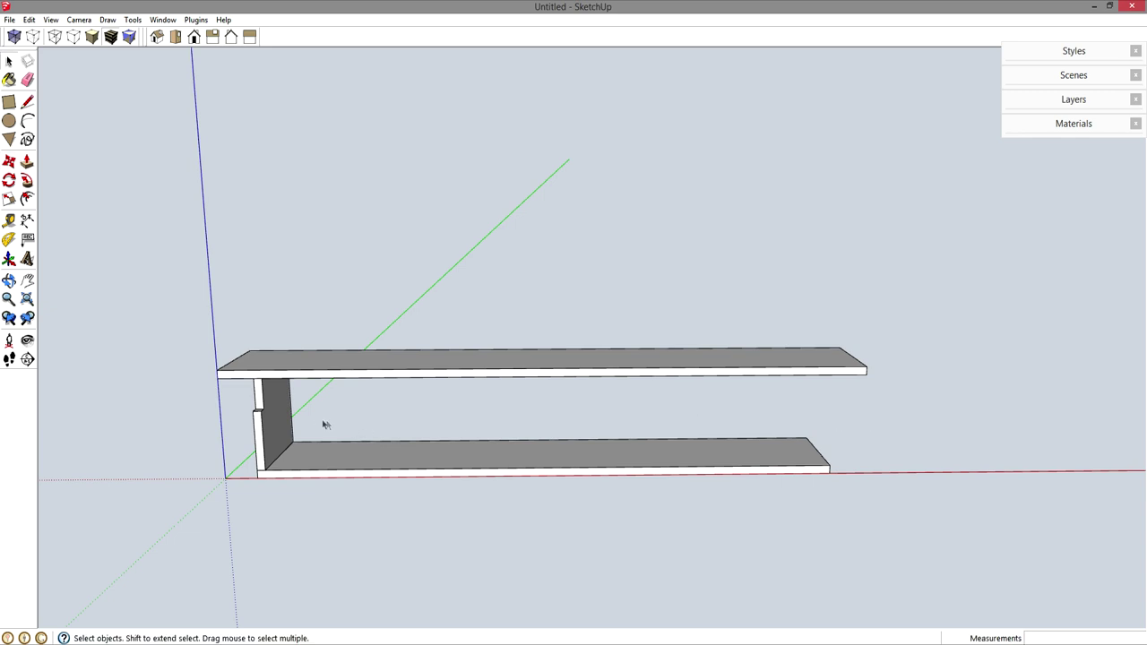
{"action": "left_click_drag", "start_coordinate": [315, 424], "coordinate": [215, 410]}
{"action": "key", "text": "m"}
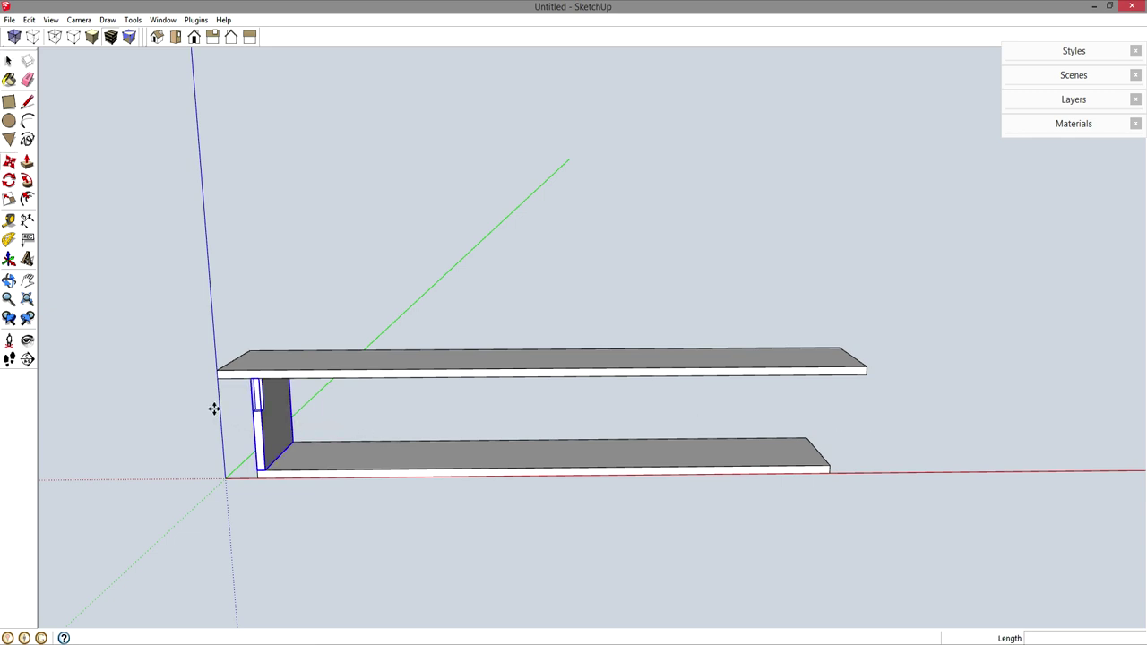
{"action": "key", "text": "ctrl"}
{"action": "left_click", "coordinate": [264, 467]}
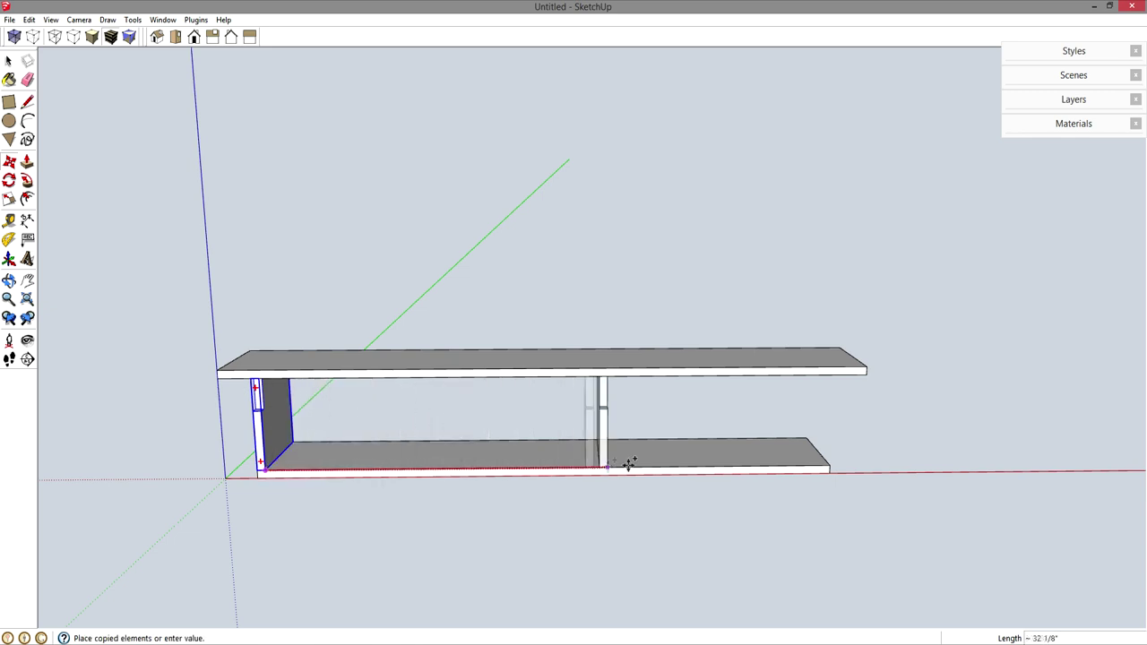
{"action": "left_click", "coordinate": [827, 465]}
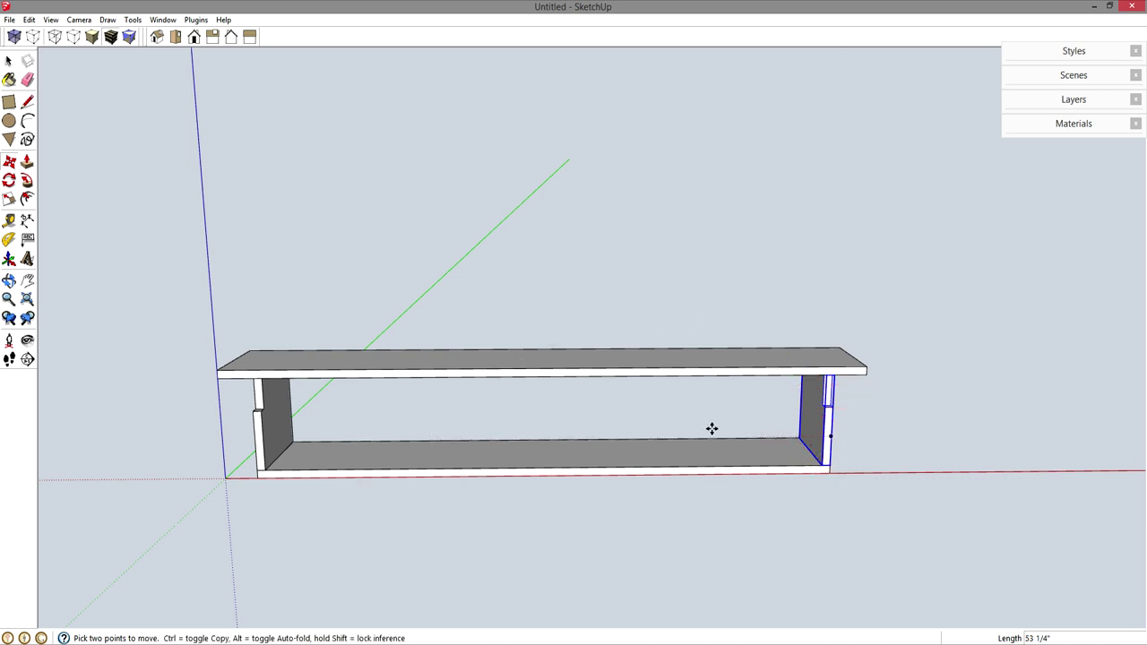
{"action": "type", "text": "q/2"}
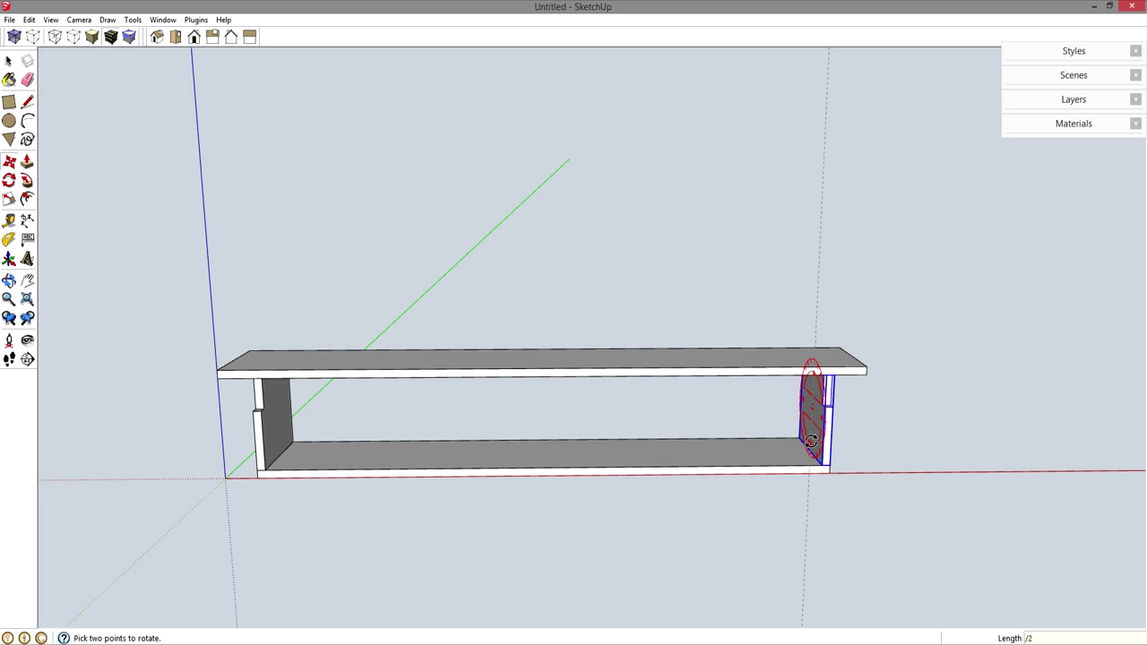
{"action": "key", "text": "Return"}
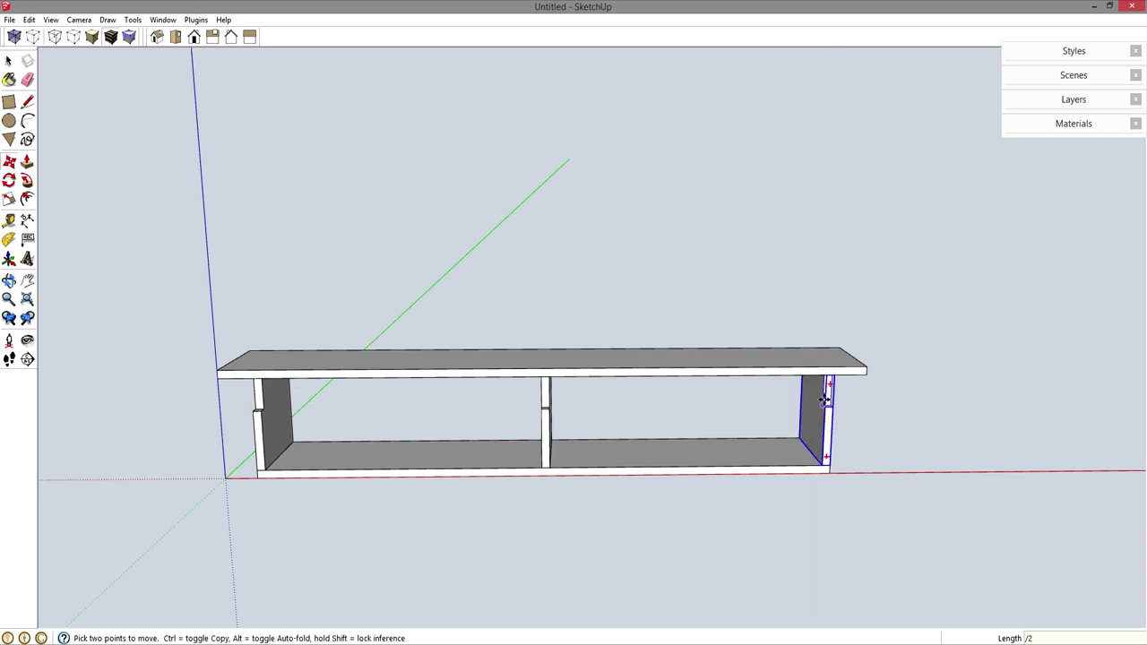
Try four and fifteen evenly spaced dividers, then return to one middle divider.
{"action": "key", "text": "m"}
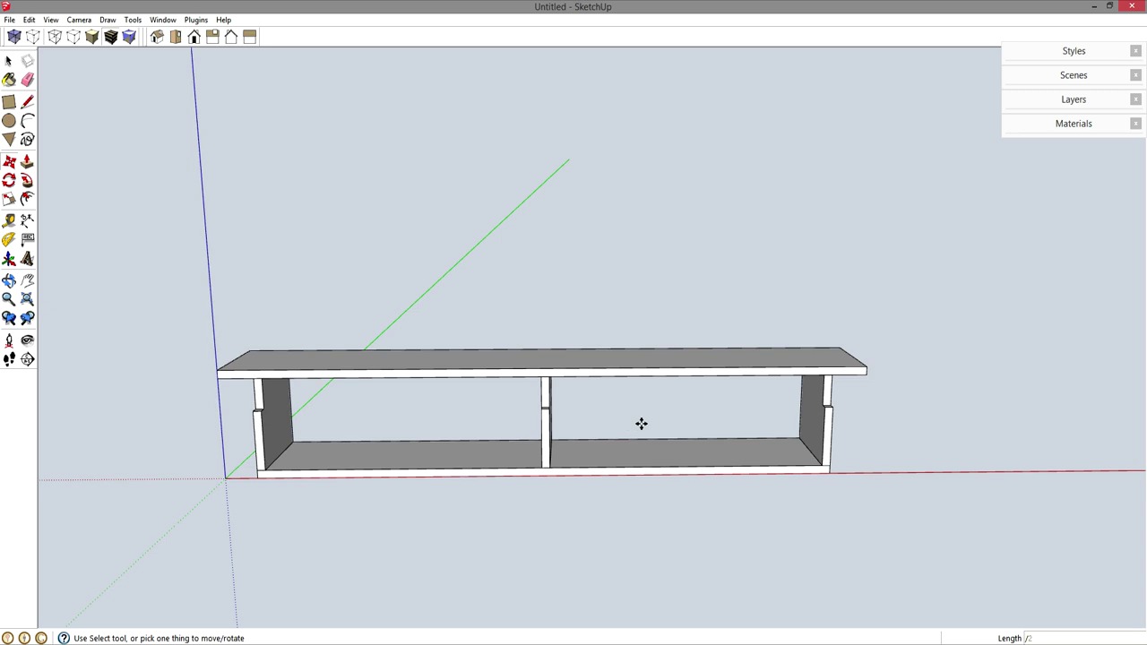
{"action": "key", "text": "Return"}
{"action": "type", "text": "/1"}
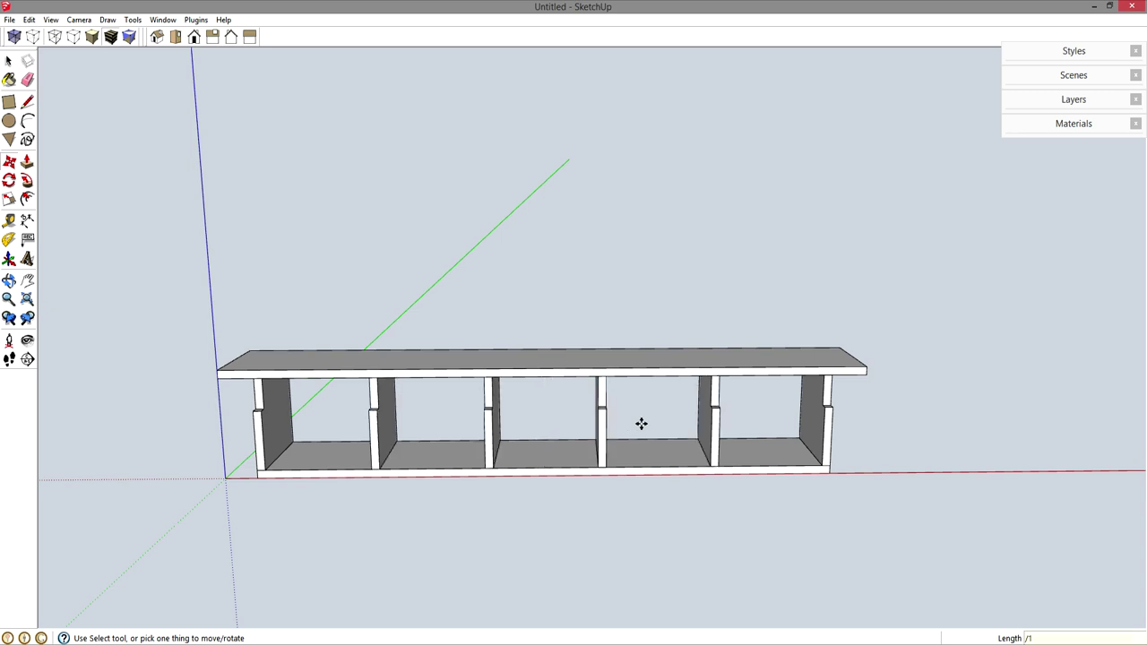
{"action": "type", "text": "5"}
{"action": "key", "text": "Return"}
{"action": "type", "text": "/"}
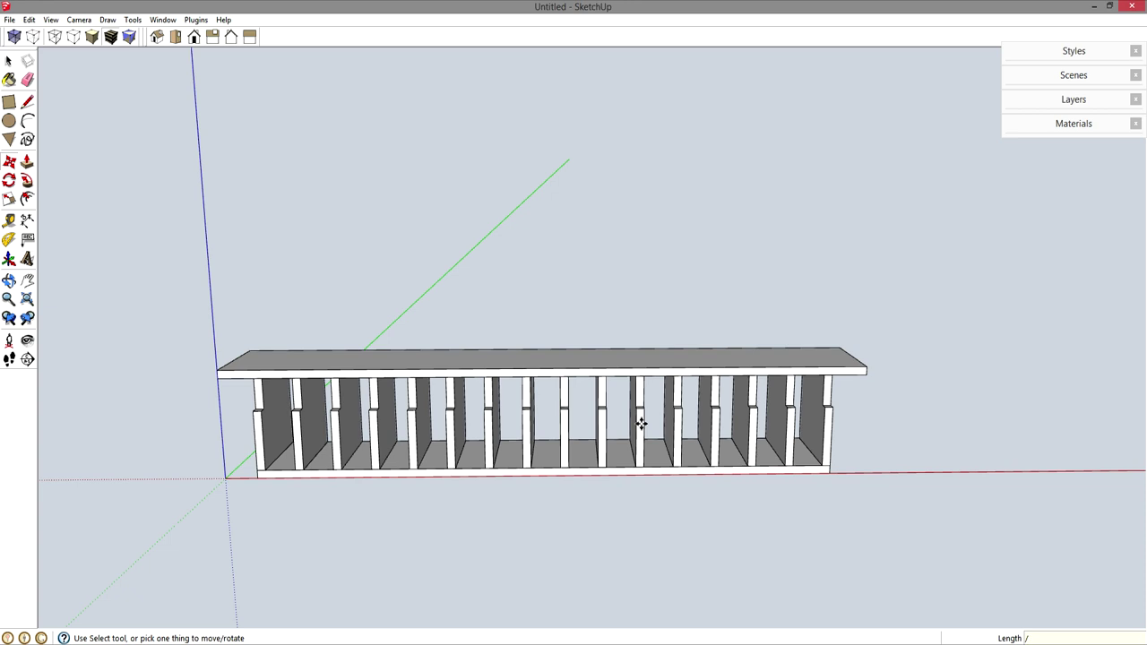
{"action": "key", "text": "Return"}
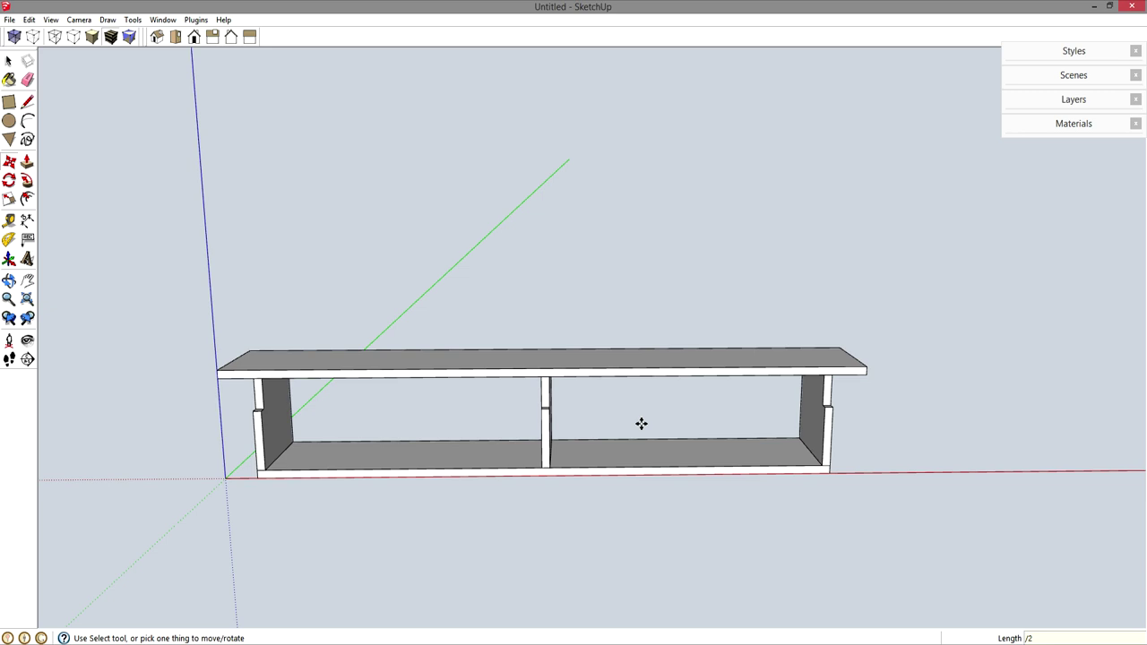
Draw a rectangle spanning the end boards and pull it up 3 inches to the top shelf.
{"action": "key", "text": "r"}
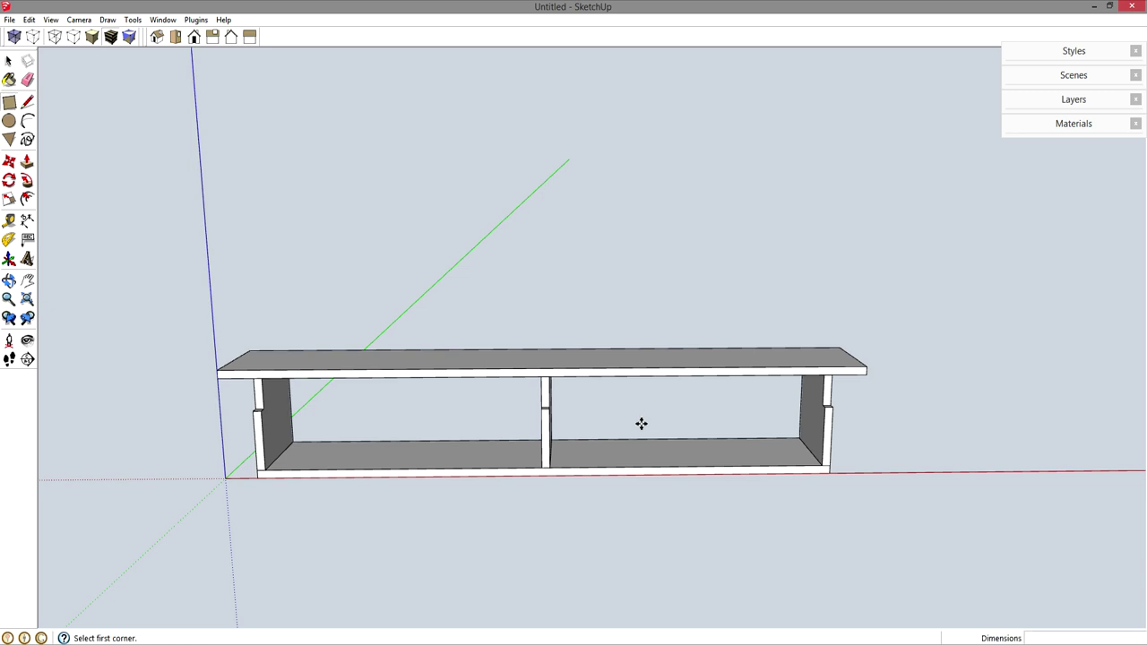
{"action": "left_click", "coordinate": [830, 404]}
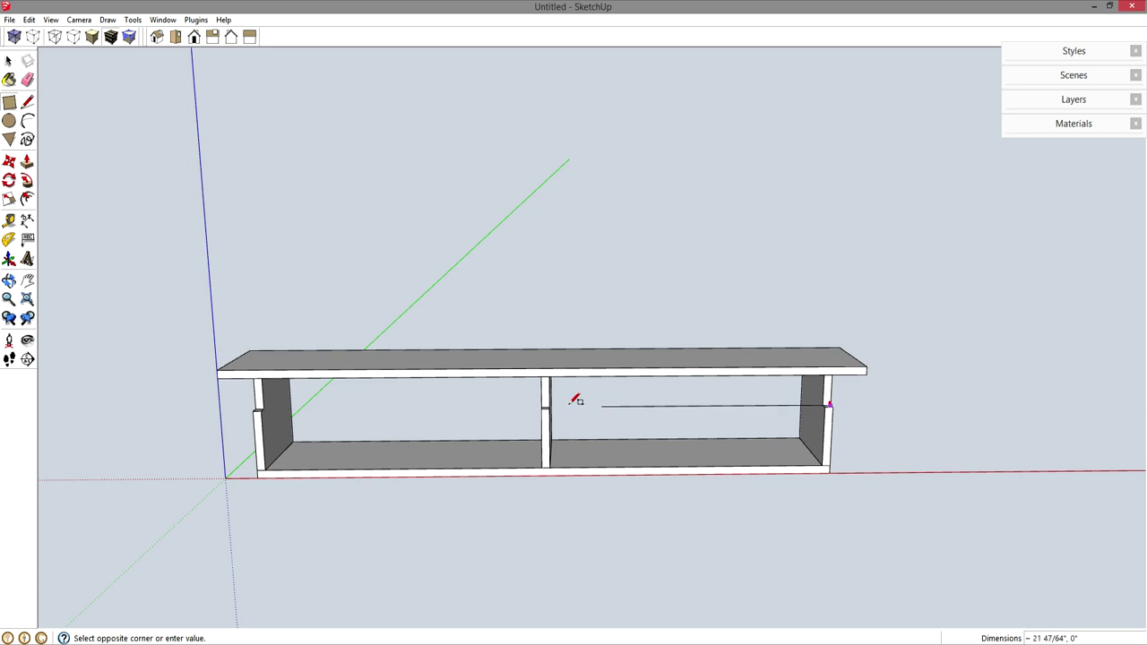
{"action": "left_click", "coordinate": [257, 408]}
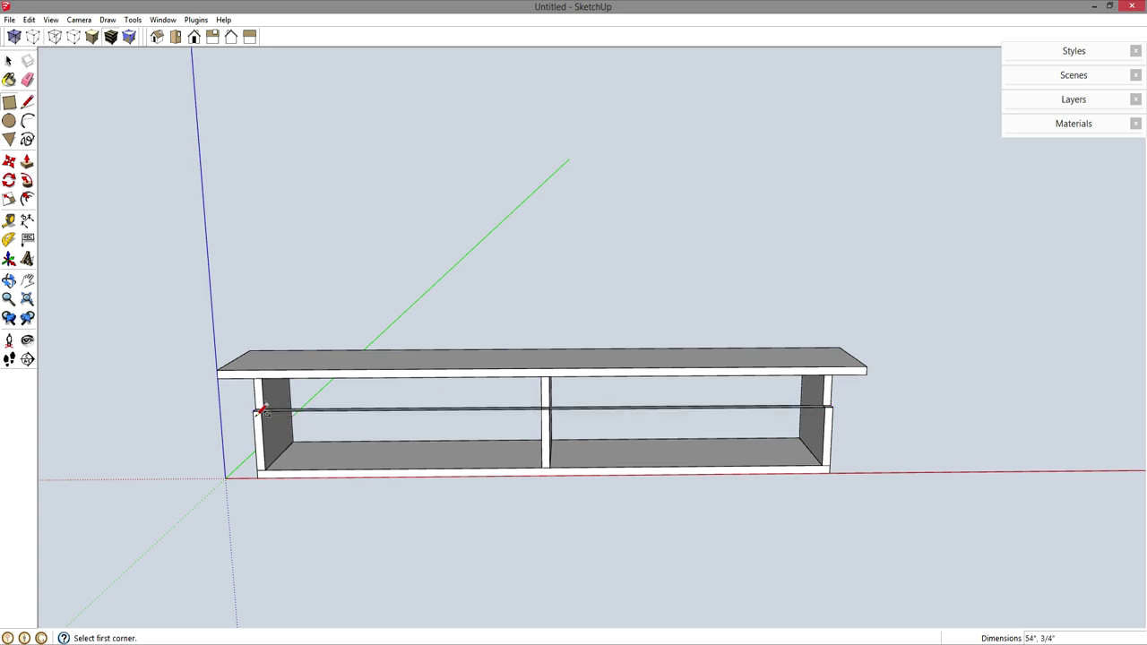
{"action": "key", "text": "p"}
{"action": "left_click", "coordinate": [448, 415]}
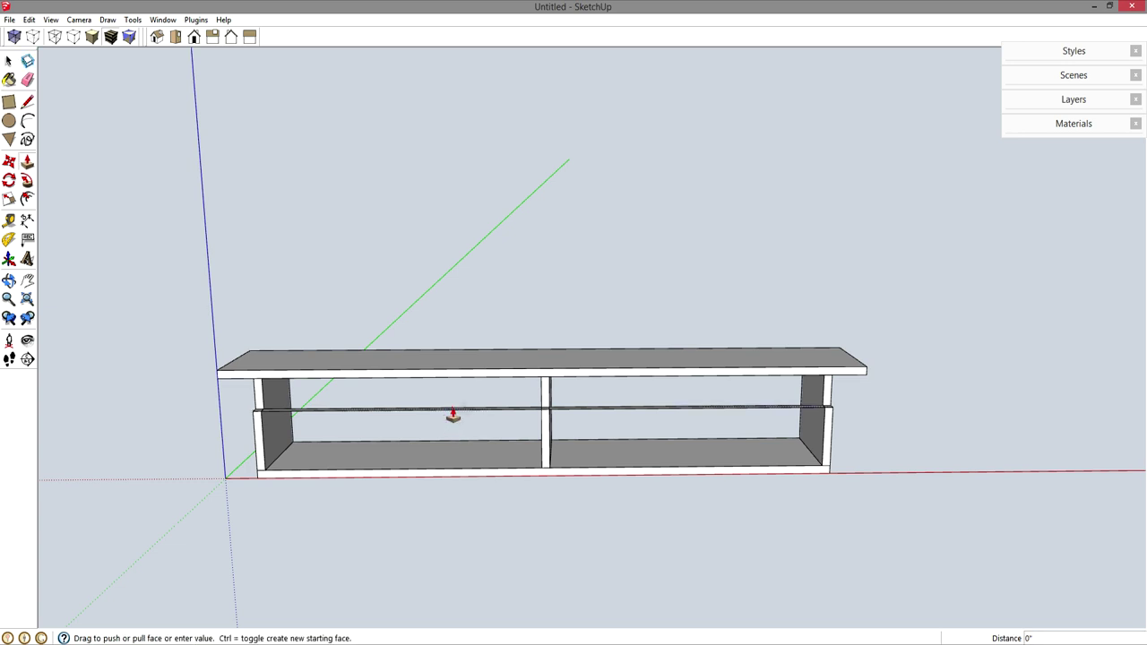
{"action": "left_click", "coordinate": [504, 381]}
Make the strip a component, then select it with the end boards and divider.
{"action": "key", "text": "space"}
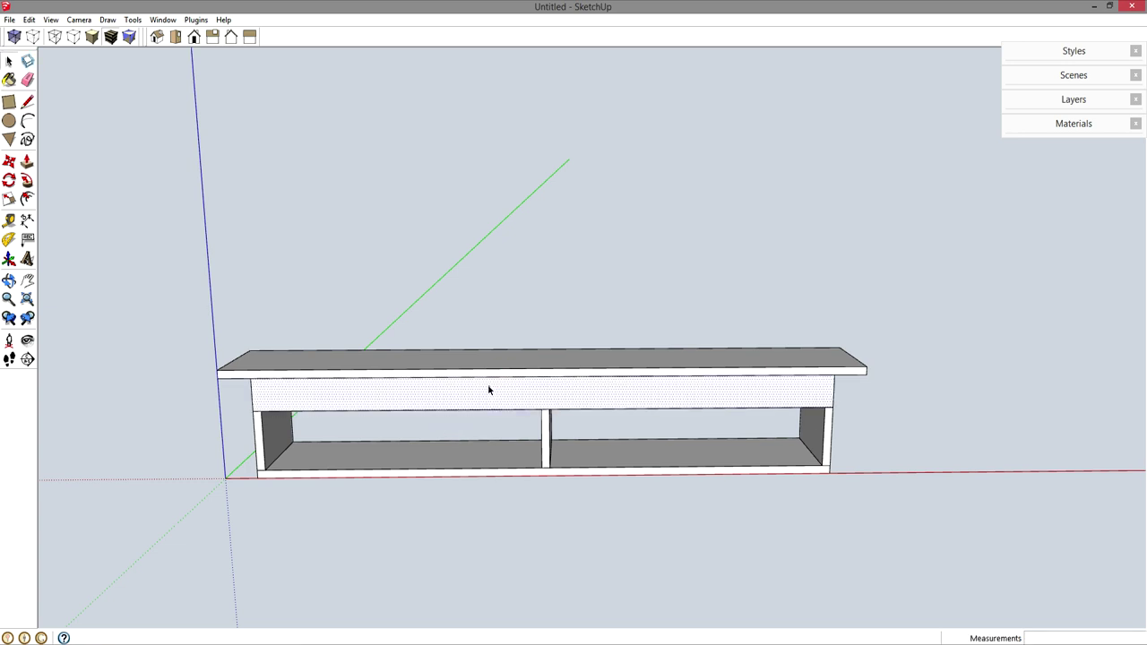
{"action": "left_click", "coordinate": [488, 388]}
{"action": "key", "text": "g"}
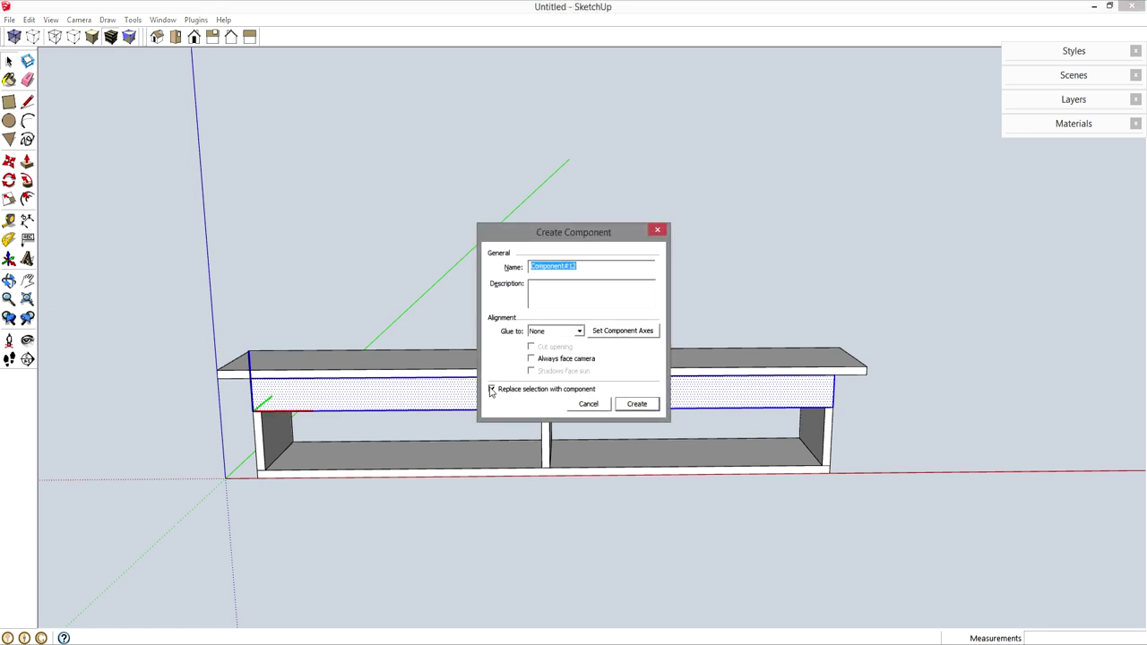
{"action": "key", "text": "Return"}
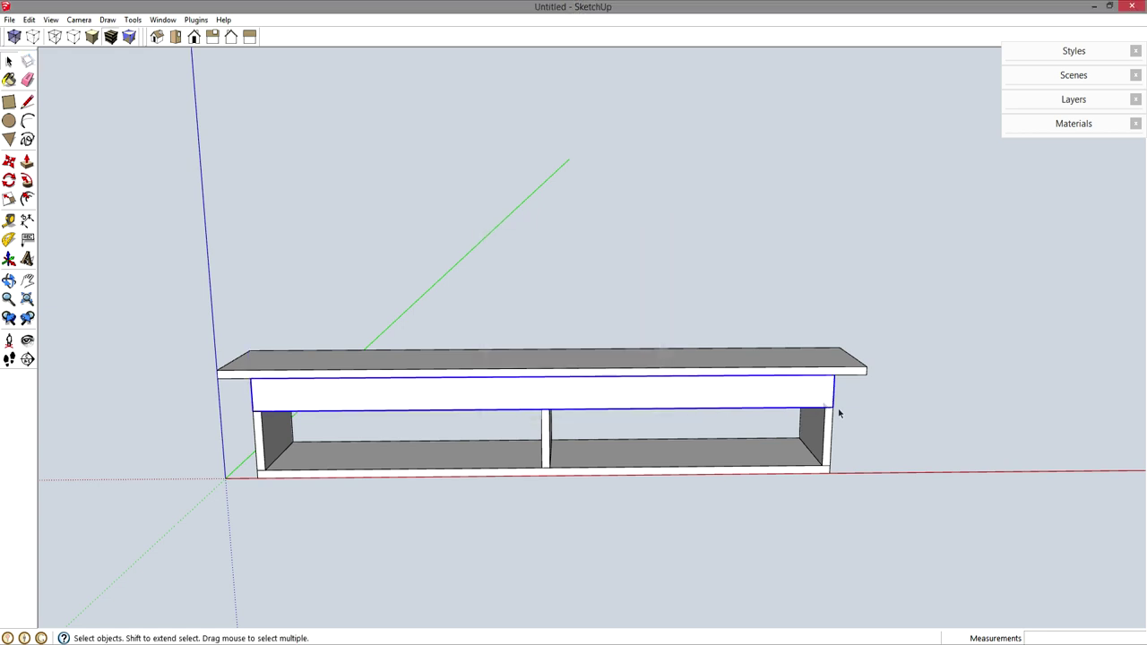
{"action": "left_click", "coordinate": [730, 426]}
{"action": "left_click", "coordinate": [762, 403]}
{"action": "left_click_drag", "start_coordinate": [869, 419], "coordinate": [224, 397]}
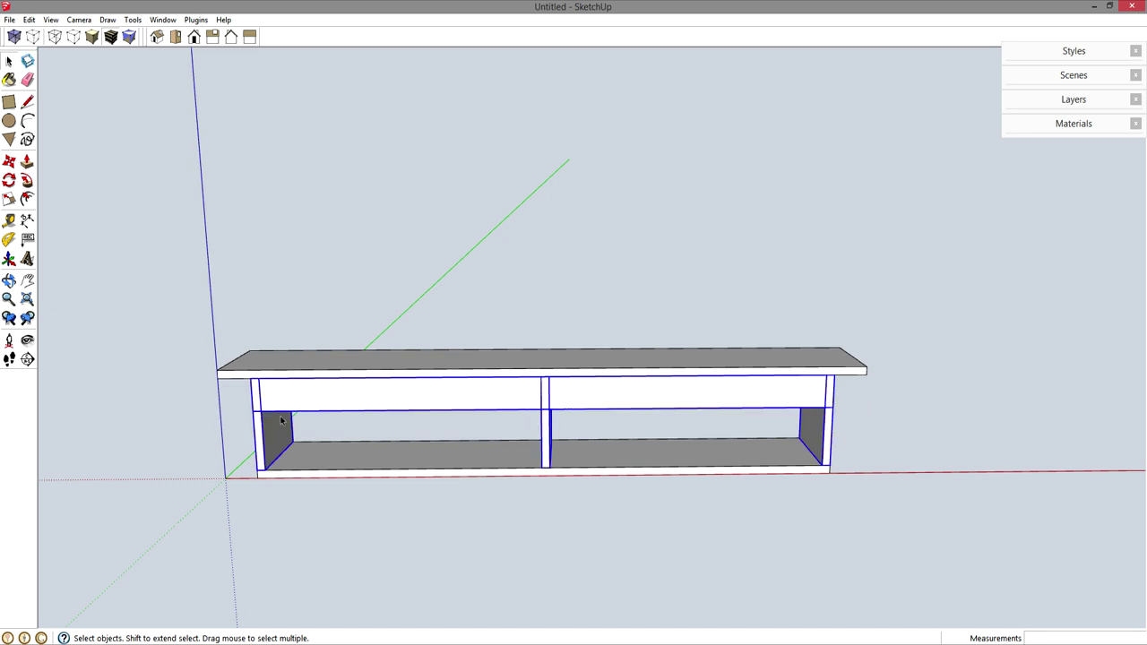
Flip the strip, end boards and divider along the green direction, then select the top shelf.
{"action": "right_click", "coordinate": [336, 397]}
{"action": "mouse_move", "coordinate": [405, 591]}
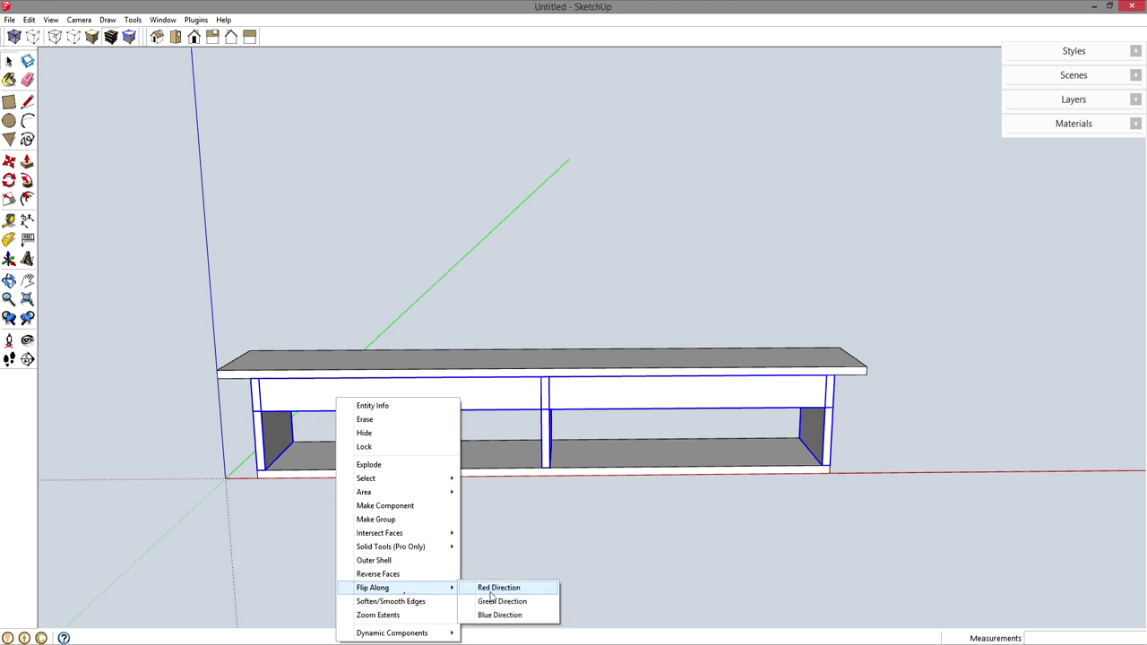
{"action": "left_click", "coordinate": [488, 601]}
{"action": "left_click", "coordinate": [507, 590]}
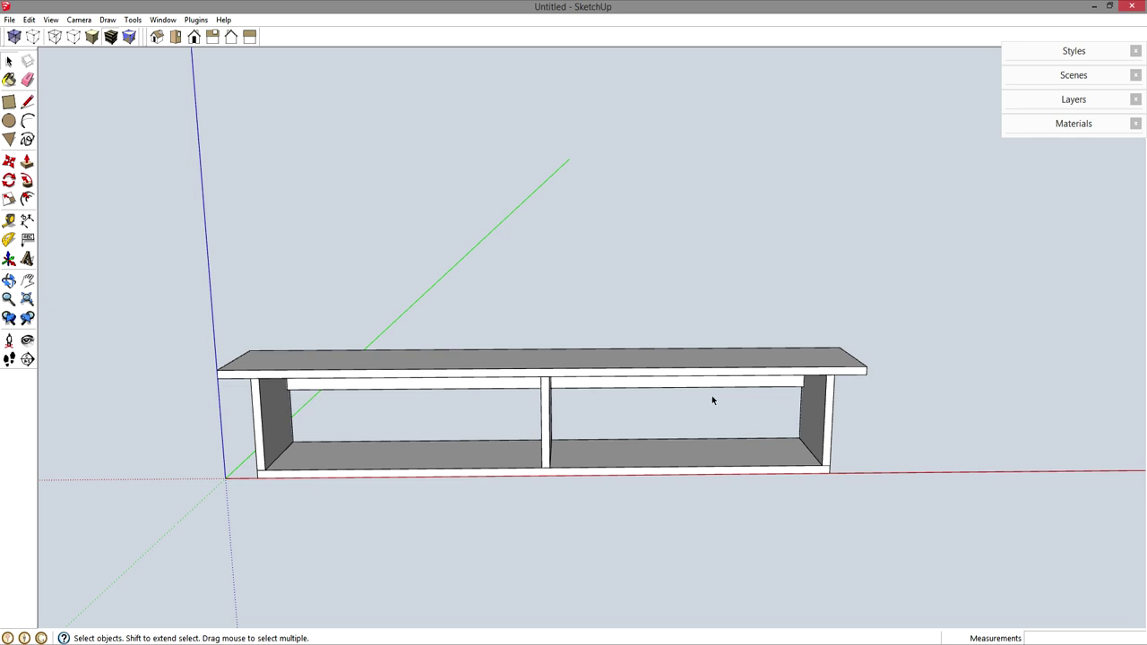
{"action": "left_click", "coordinate": [508, 371]}
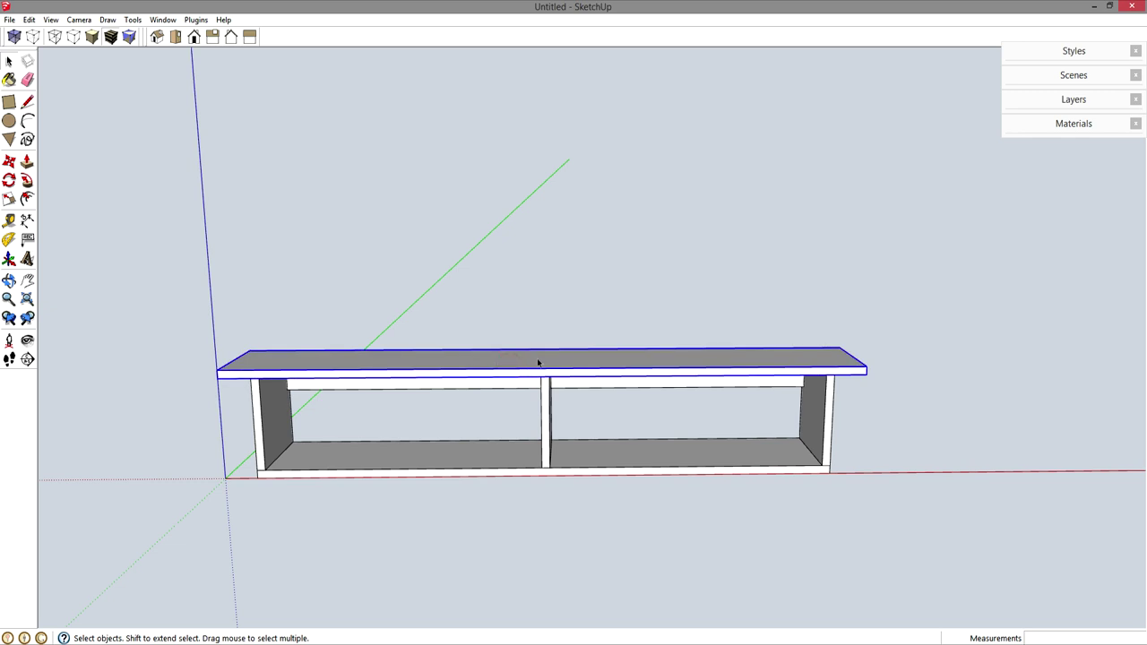
Push/Pull the top board's front face out 1.5 inches inside its group, then exit the group.
{"action": "double_click", "coordinate": [539, 362]}
{"action": "key", "text": "p"}
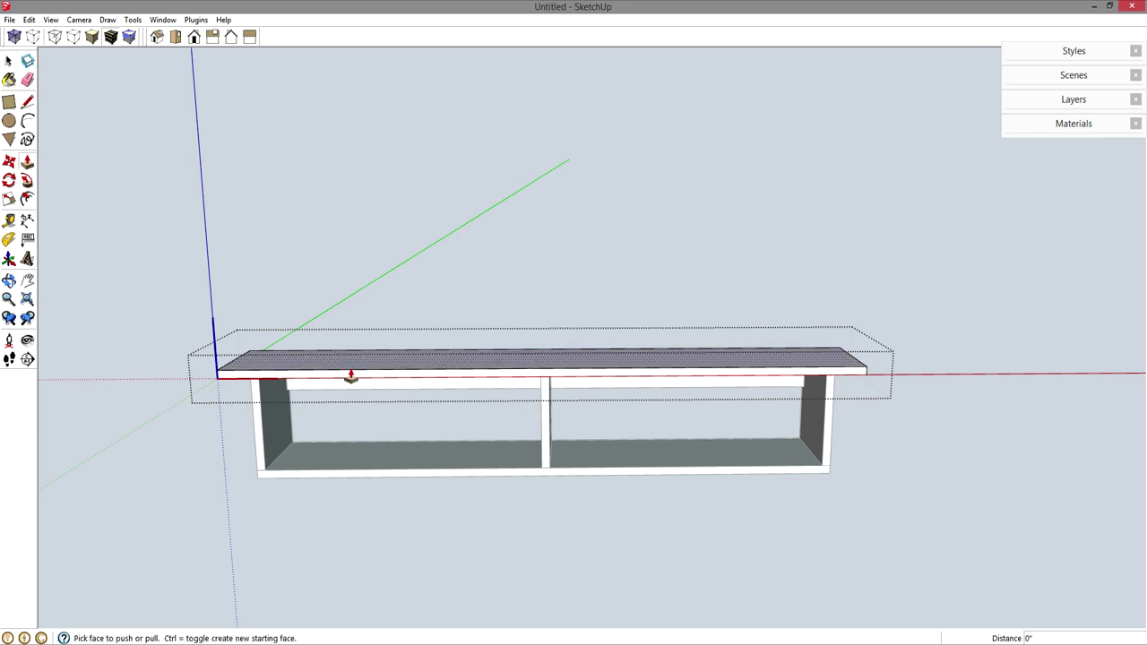
{"action": "left_click", "coordinate": [348, 383]}
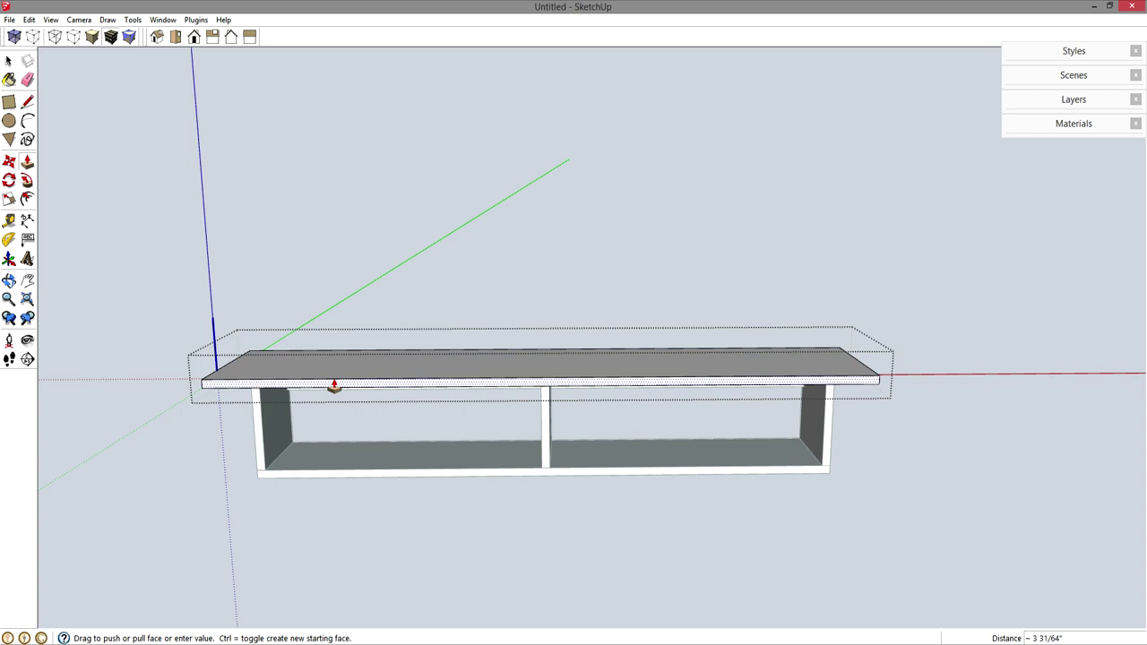
{"action": "type", "text": "1.5"}
{"action": "key", "text": "Return"}
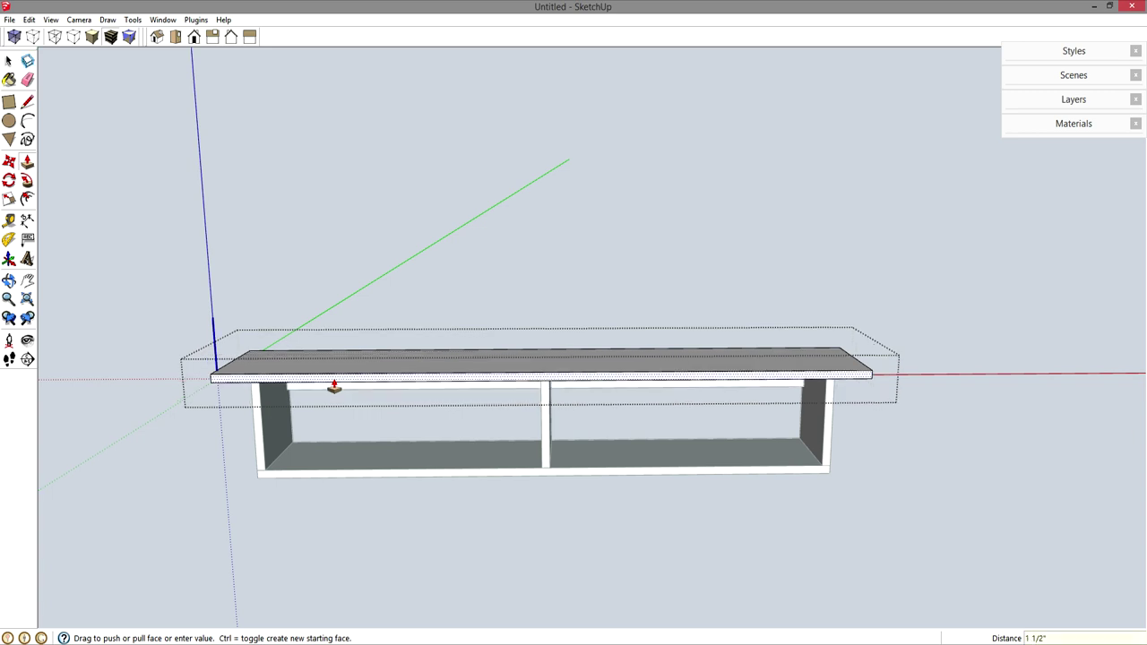
{"action": "key", "text": "space"}
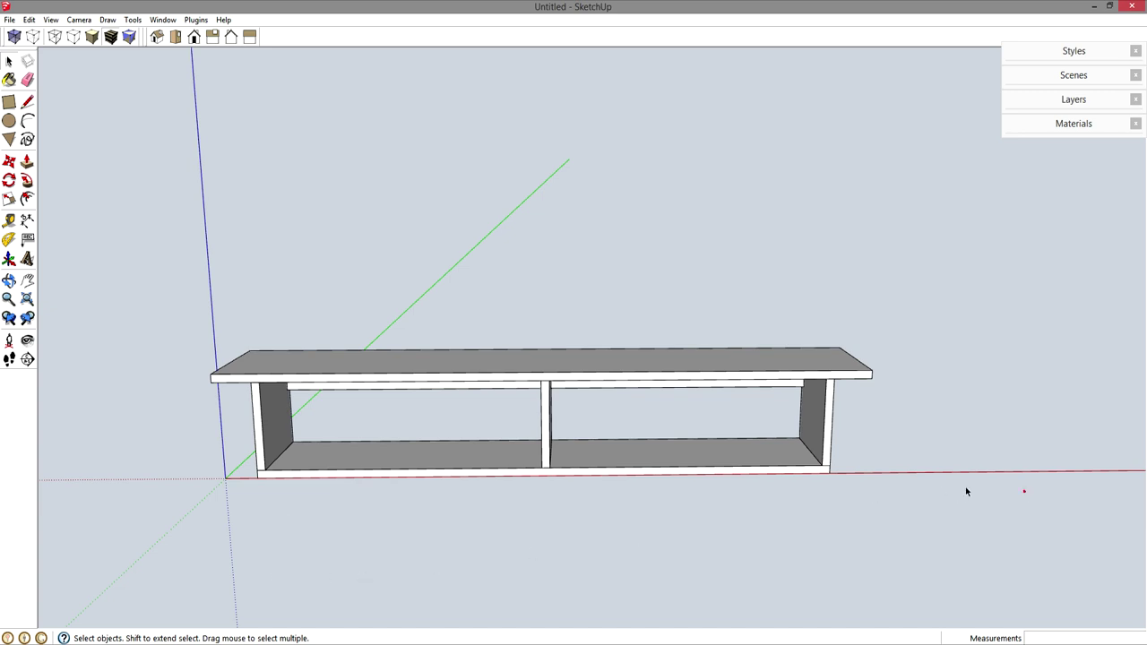
Orbit around the shelf unit to a low front view showing the overhanging top shelf.
{"action": "middle_click_drag", "start_coordinate": [966, 491], "coordinate": [1021, 445]}
{"action": "middle_click_drag", "start_coordinate": [307, 430], "coordinate": [245, 438]}
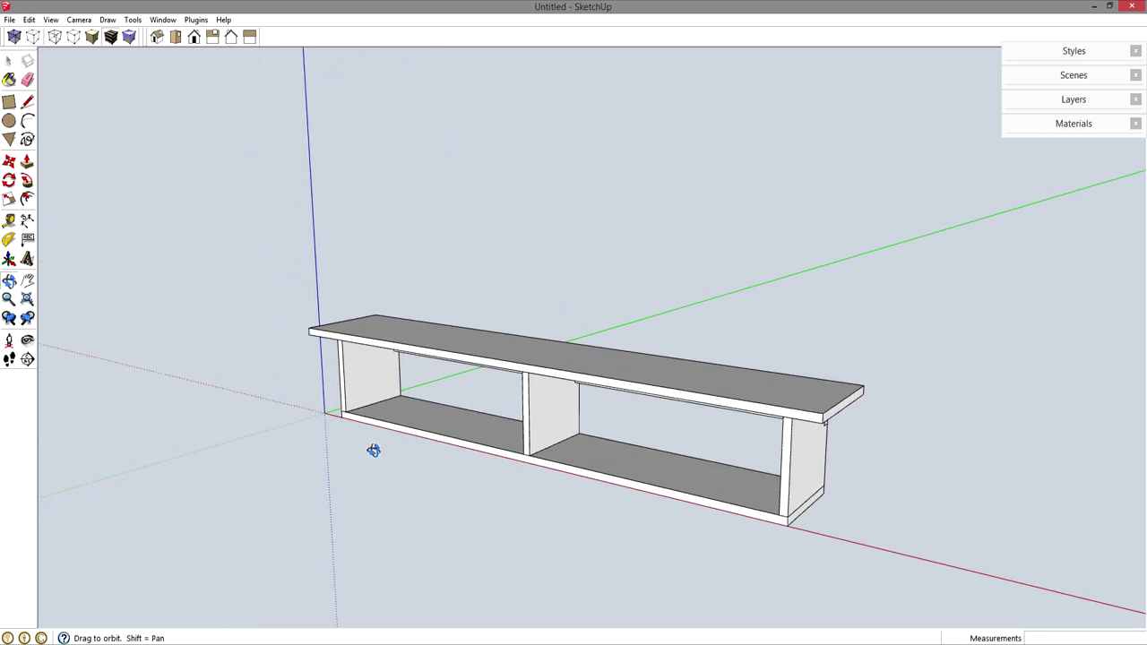